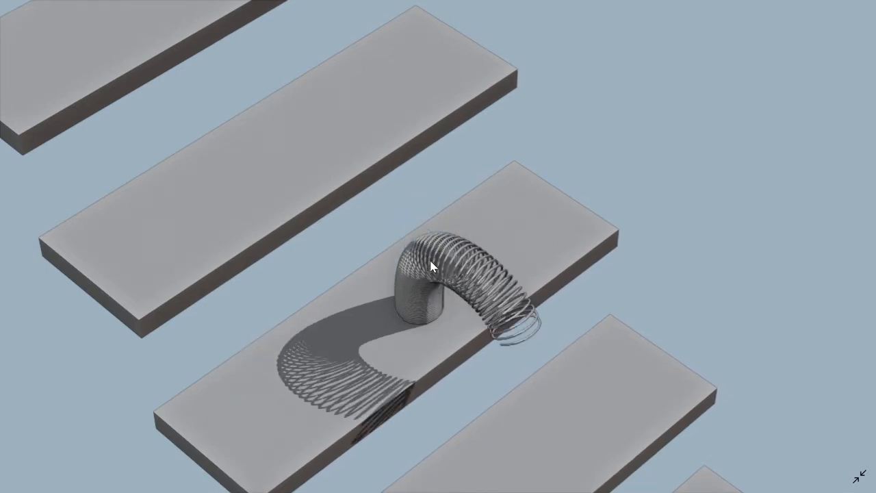
Step: Leave the full-screen slinky render, minimize it, and switch to the slinky project in Blender
key(Escape)
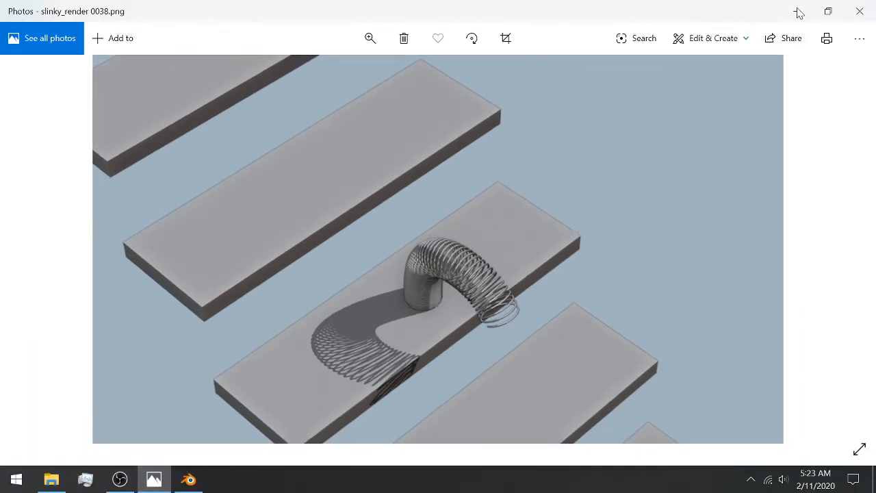
click(797, 12)
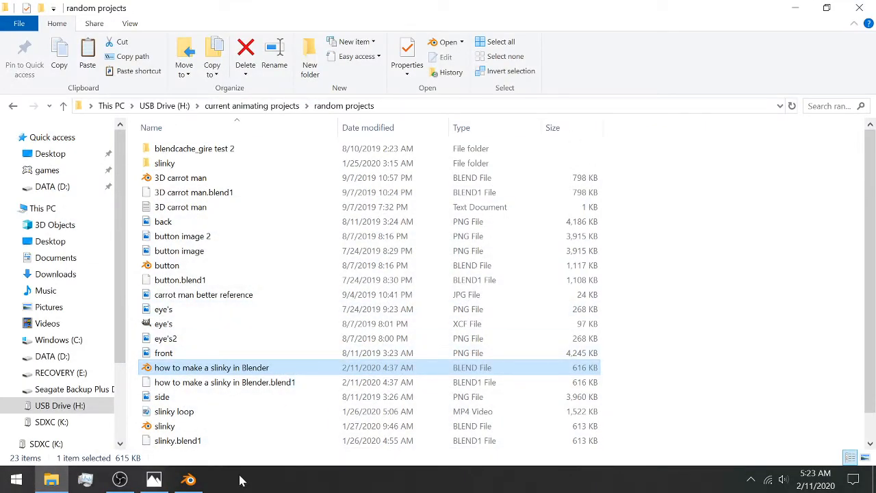
mouse_move(195, 484)
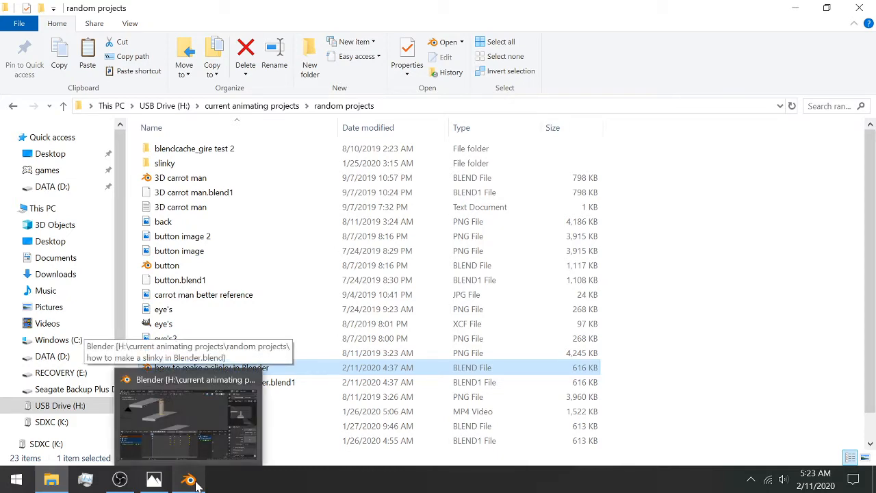
click(189, 480)
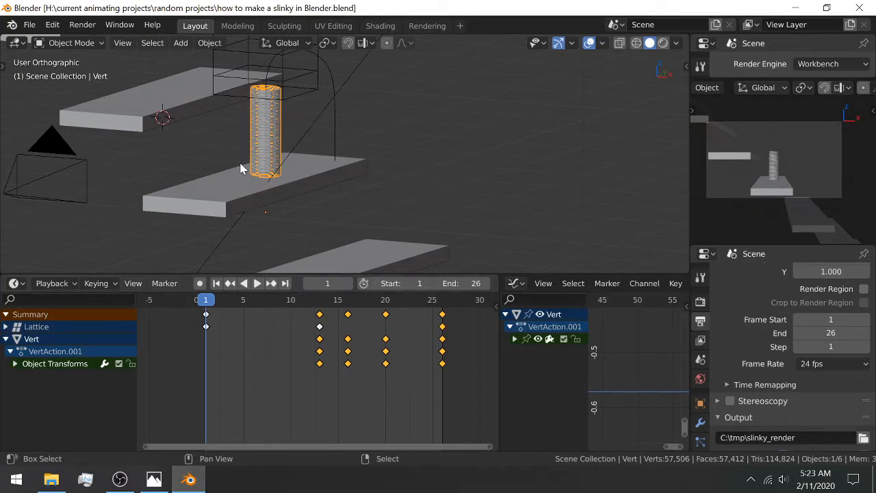
Step: Examine the finished slinky from several angles and review its modifier stack, collapsing the expanded Subdivision modifier
shift+middle_drag(231, 189, 274, 176)
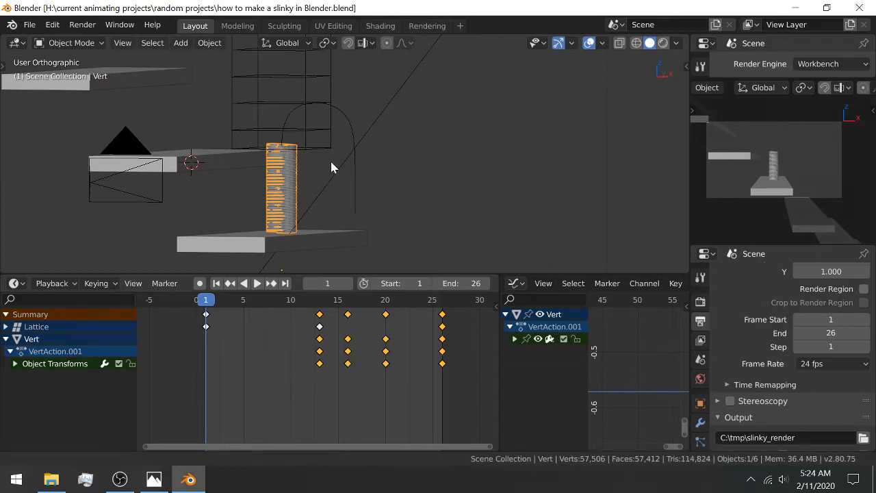
middle_drag(331, 166, 309, 166)
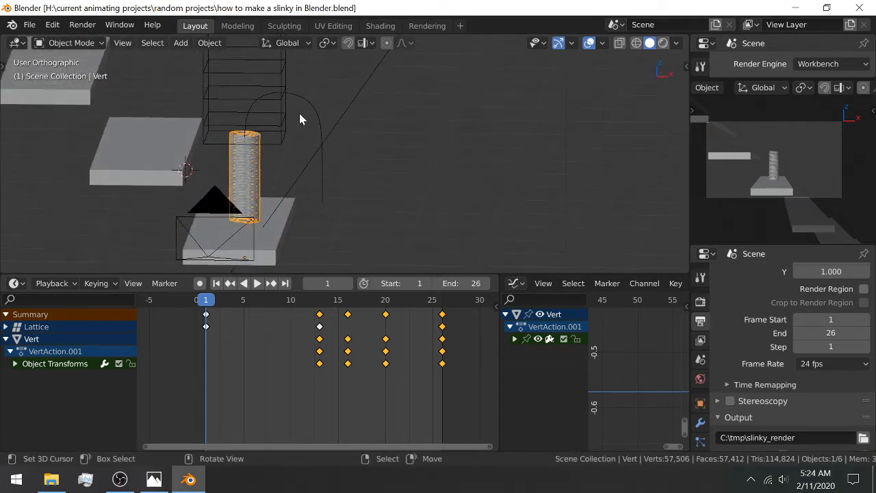
middle_drag(297, 121, 353, 191)
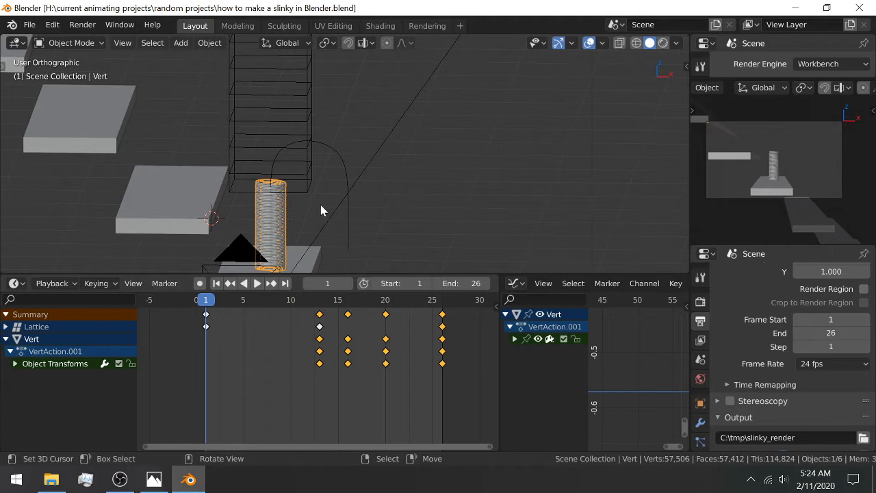
middle_drag(322, 209, 277, 201)
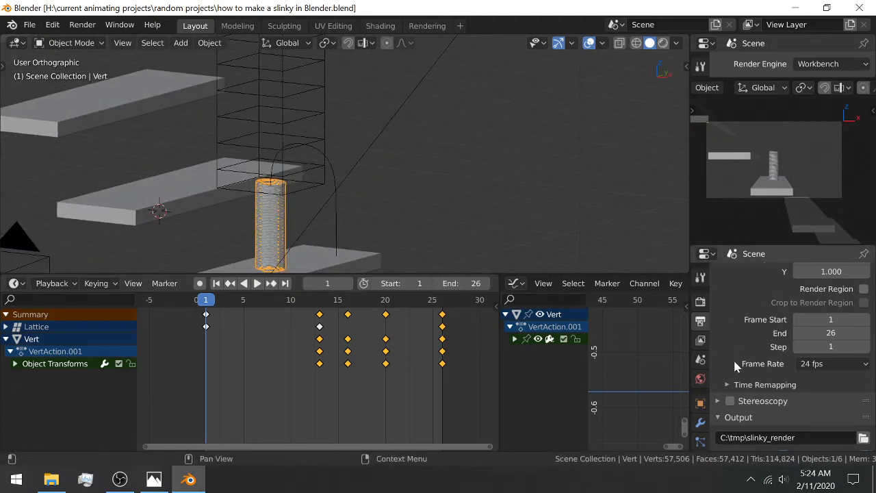
click(700, 422)
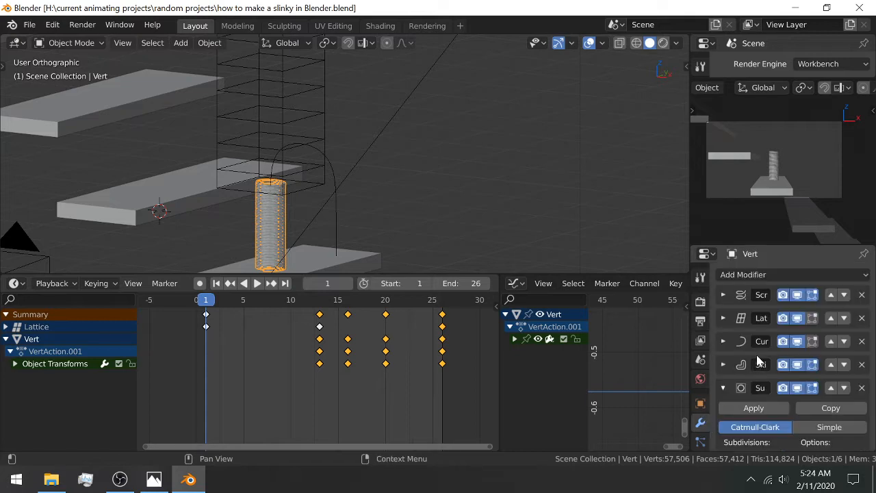
scroll(756, 353, down, 2)
click(723, 334)
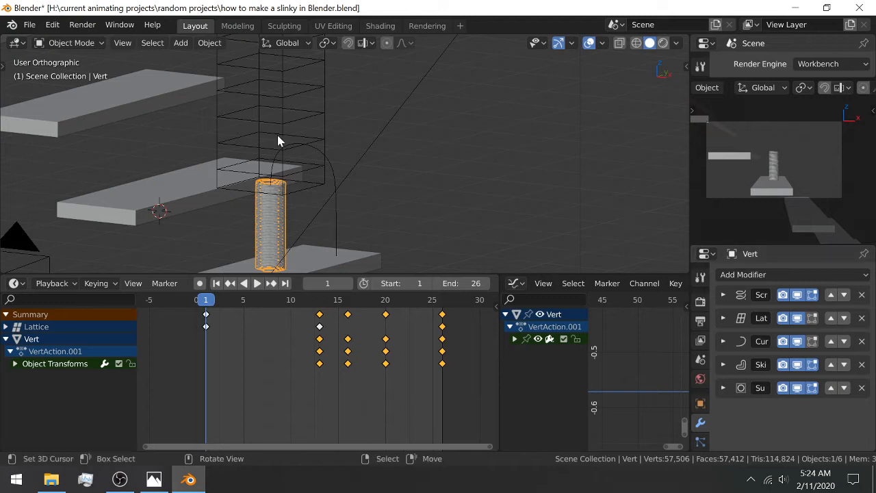
Step: Inspect the NURBS path and the lattice that deform the slinky, playing the animation to frame 13
click(329, 165)
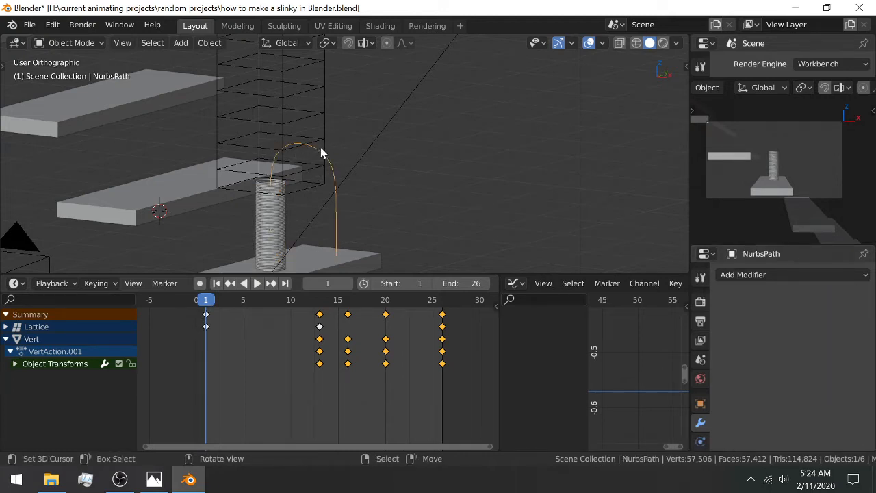
shift+middle_drag(326, 207, 286, 170)
click(243, 127)
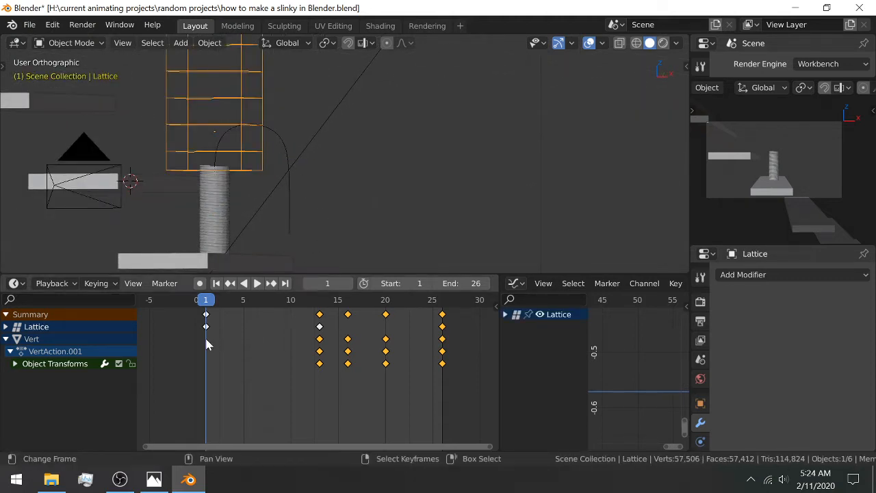
key(space)
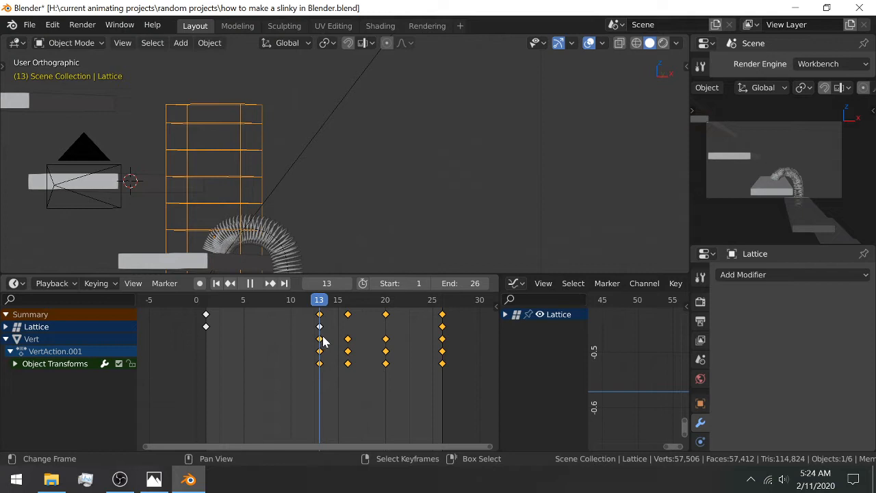
key(space)
shift+middle_drag(299, 232, 312, 159)
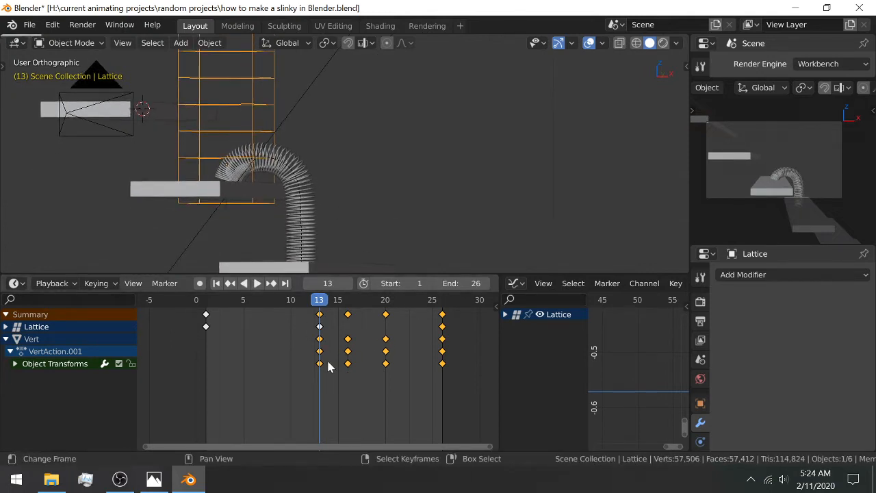
Step: Examine the slinky's motion at frames 15 and 21, replay the animation, and return to frame 1
drag(328, 367, 342, 363)
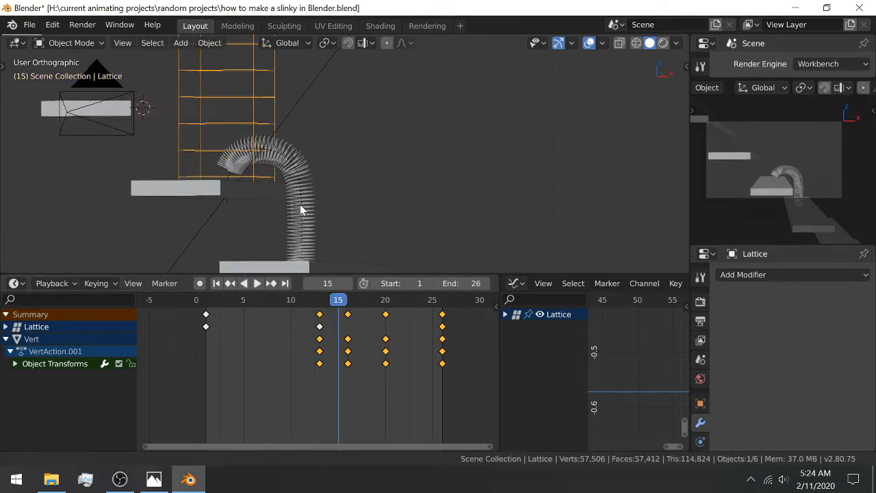
middle_drag(301, 209, 324, 201)
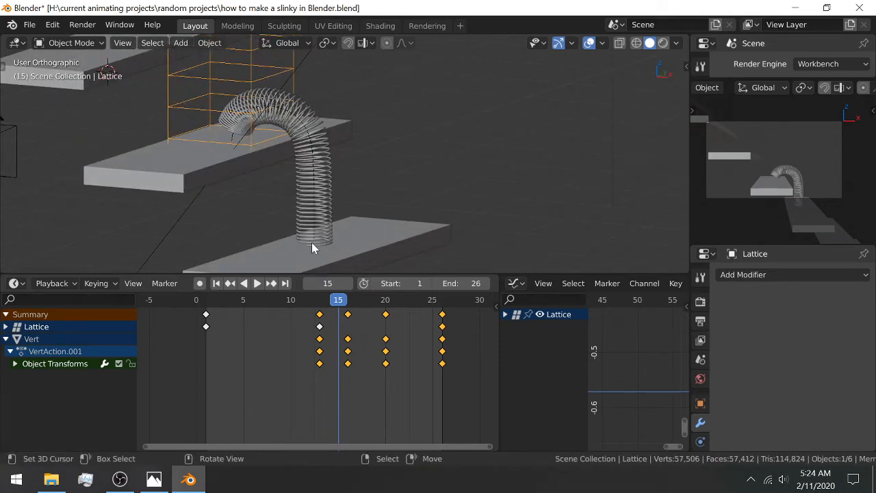
right_click(320, 175)
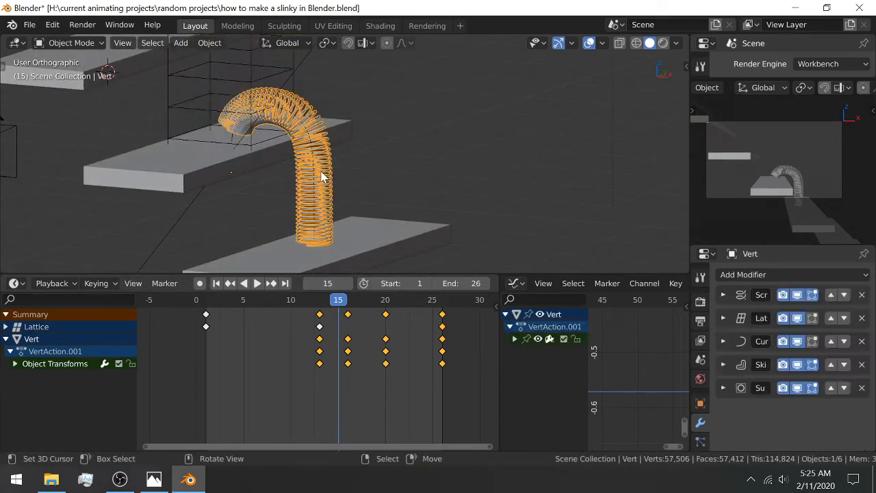
drag(323, 363, 398, 360)
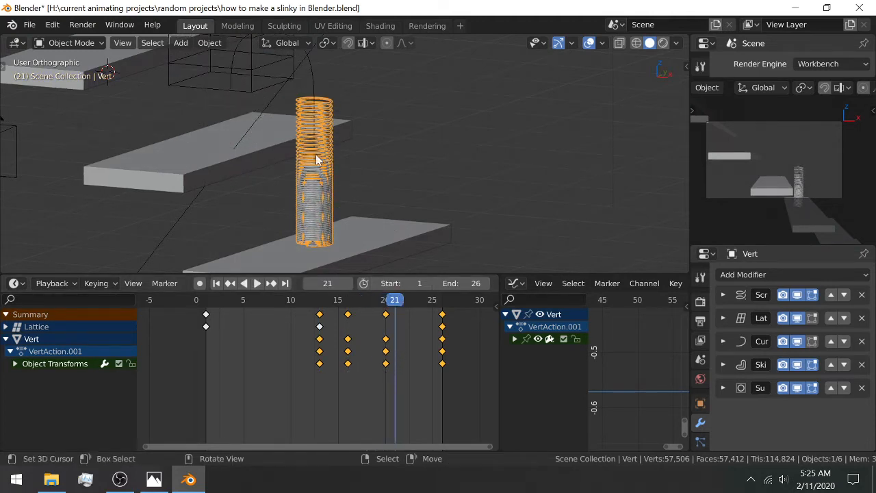
middle_drag(366, 95, 240, 174)
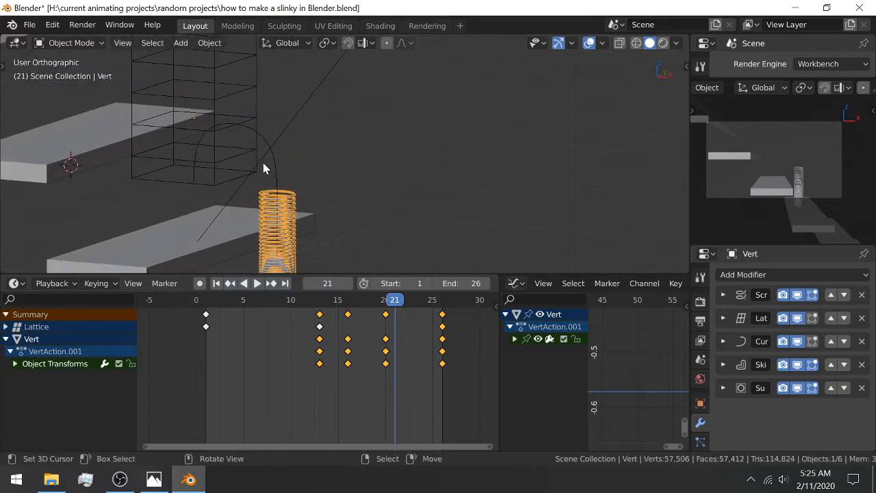
middle_drag(227, 205, 353, 128)
key(space)
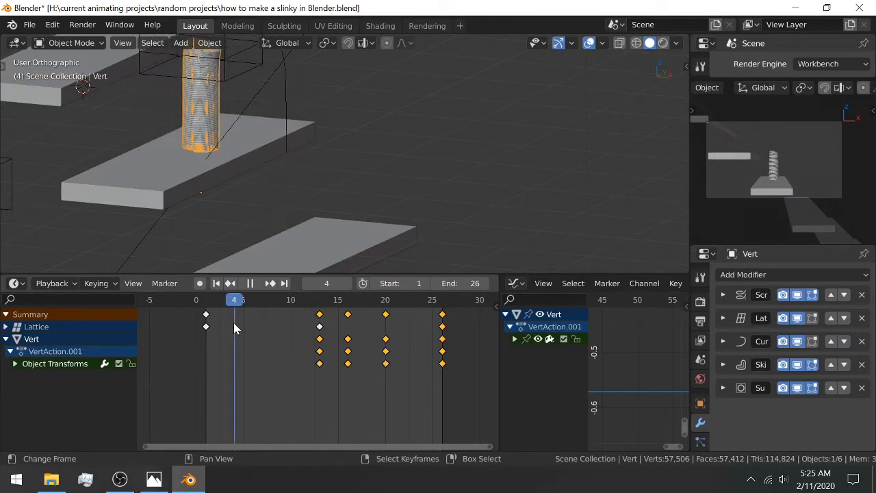
key(Escape)
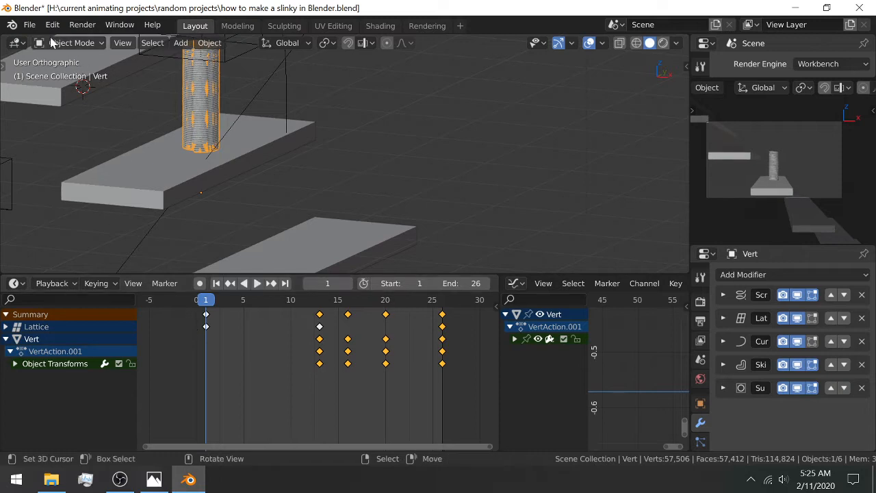
Step: Create a new General file and delete the default cube
click(30, 26)
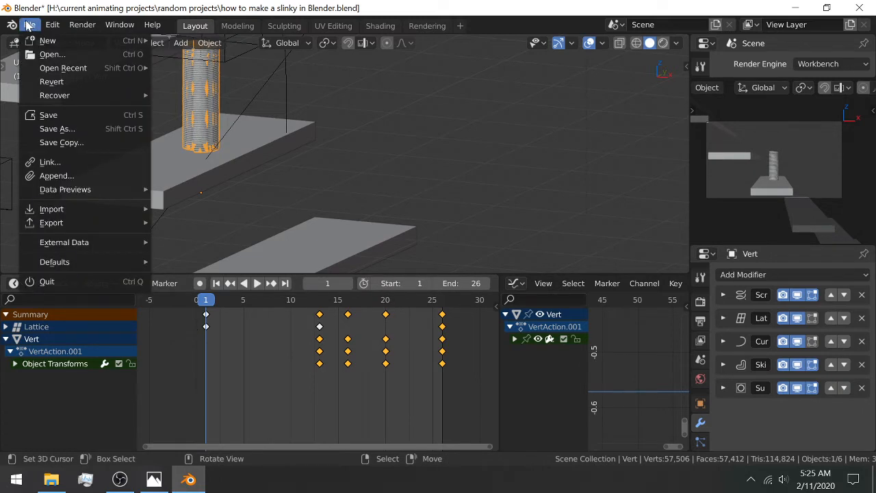
mouse_move(42, 41)
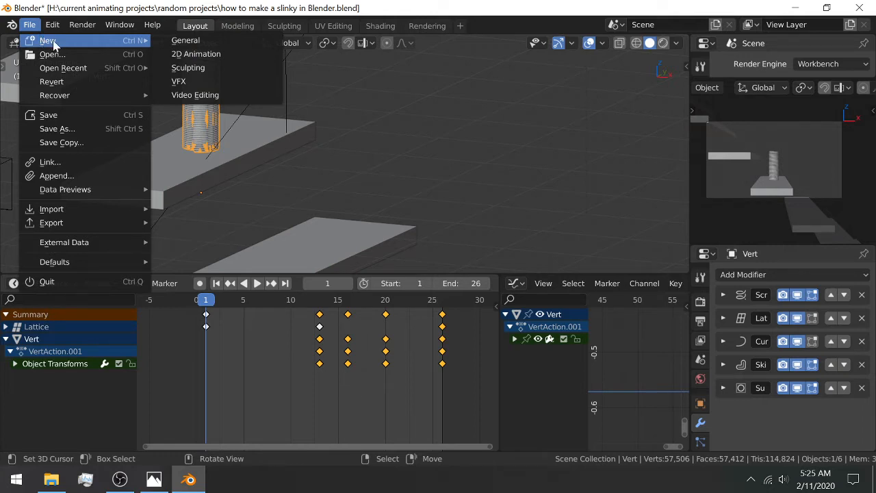
click(179, 41)
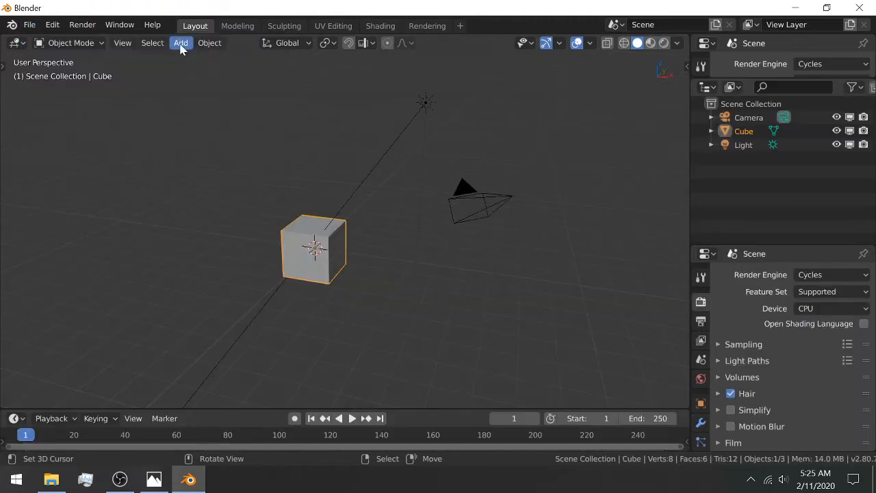
key(x)
click(353, 256)
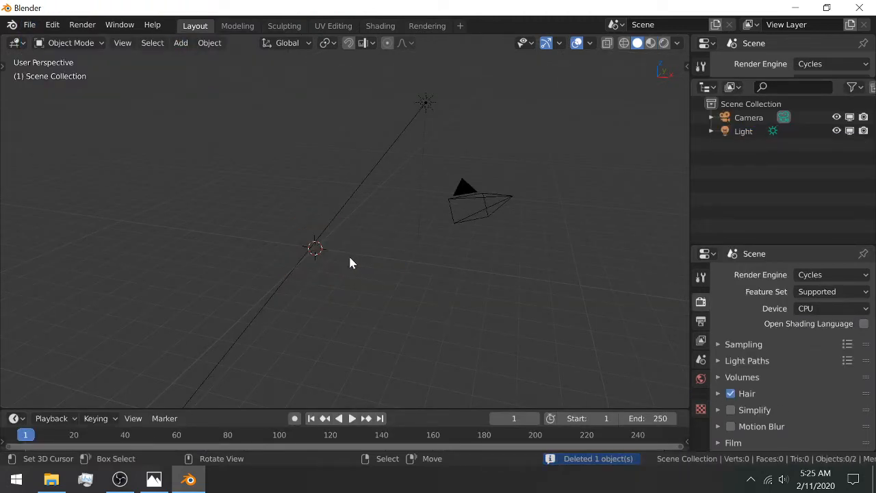
Step: Add a Single Vert mesh object at the 3D cursor in the world origin
shift+middle_drag(318, 231, 360, 212)
scroll(375, 230, up, 2)
scroll(376, 232, up, 2)
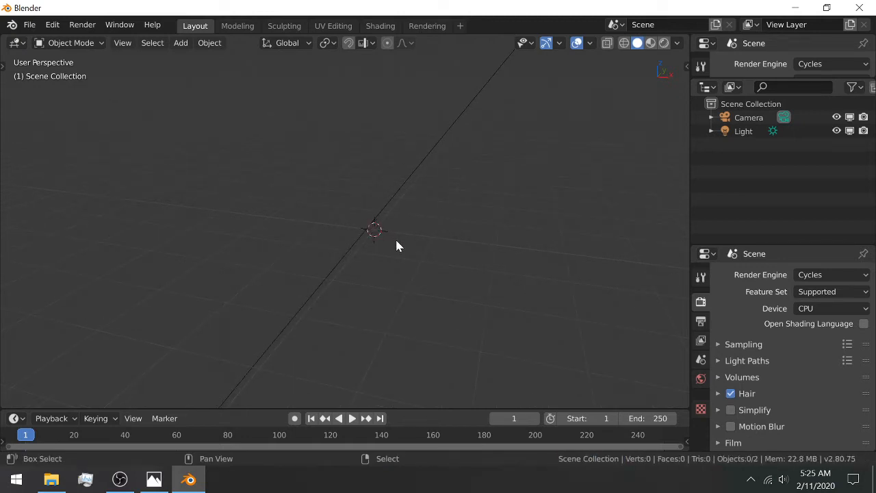
key(shift+a)
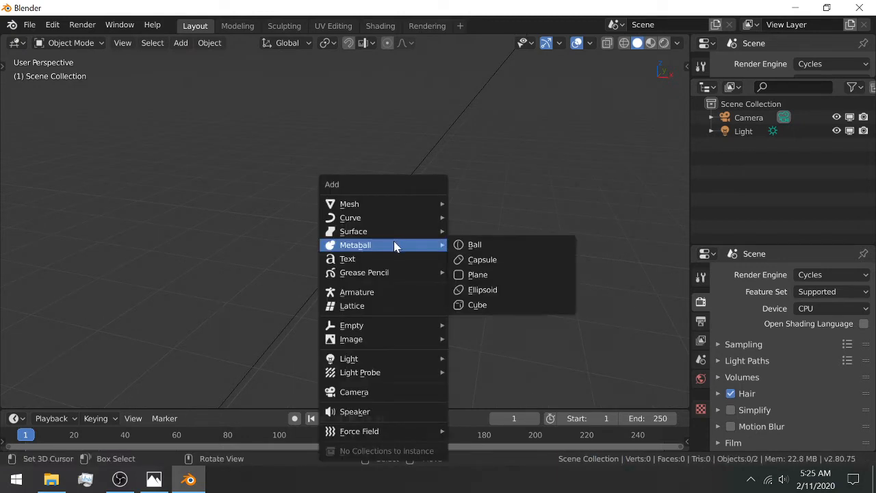
mouse_move(392, 204)
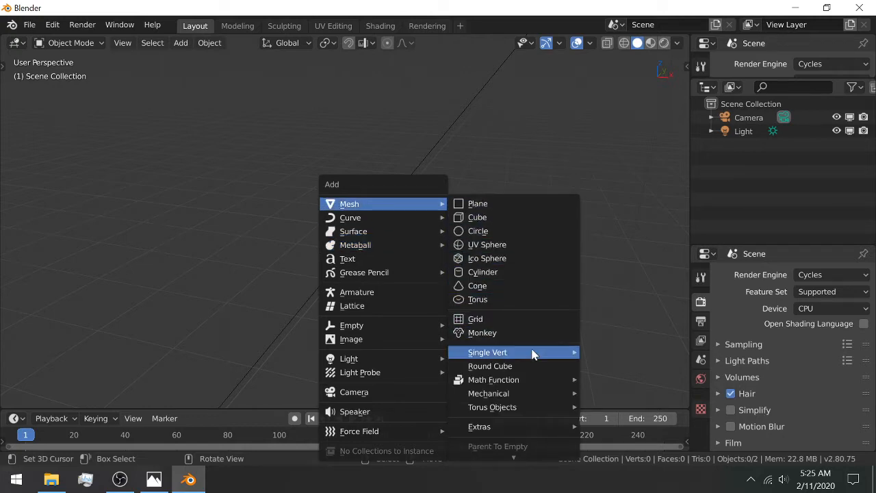
mouse_move(539, 350)
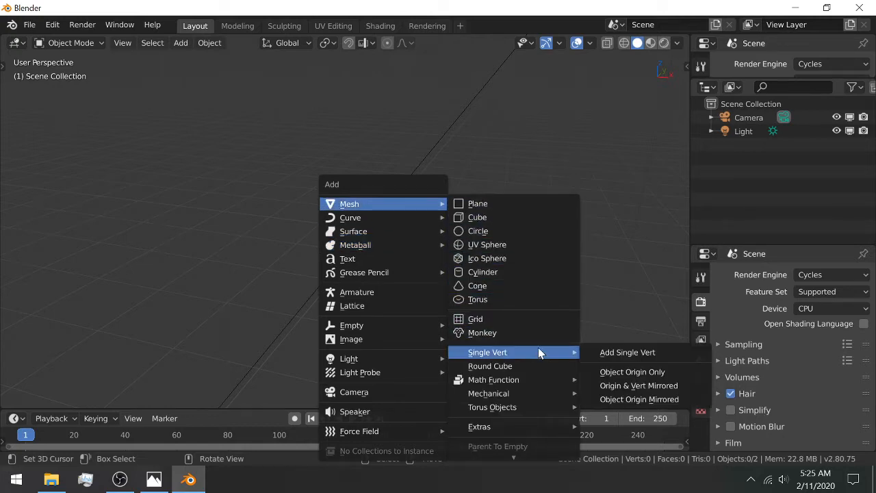
click(614, 353)
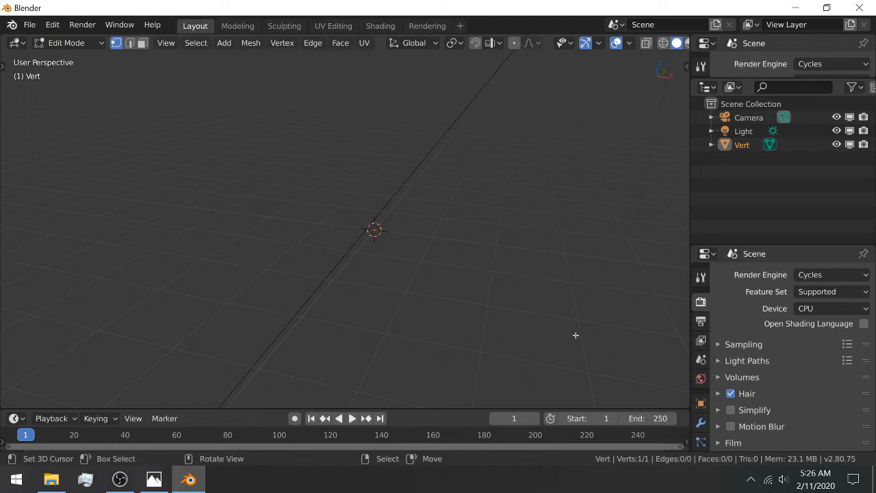
Step: Move the single vertex 1.5 m along the global X axis in Edit Mode and return to Object Mode
key(Tab)
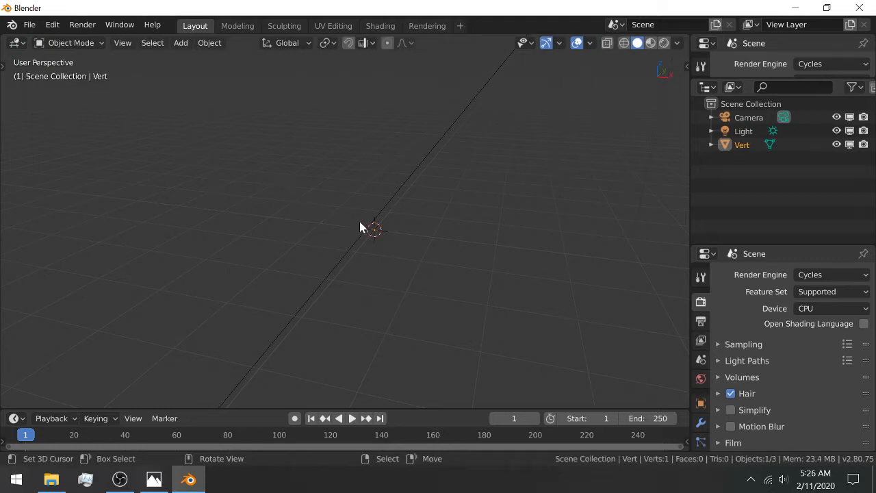
key(a)
key(alt+a)
key(Tab)
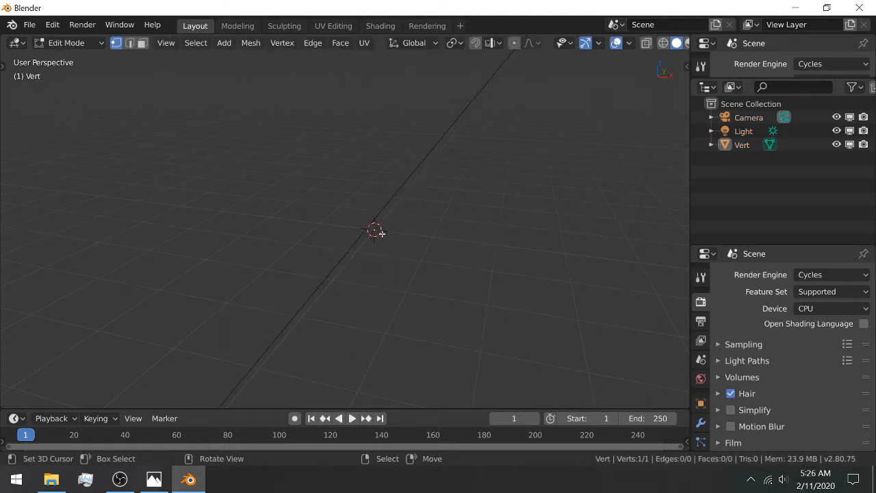
key(g)
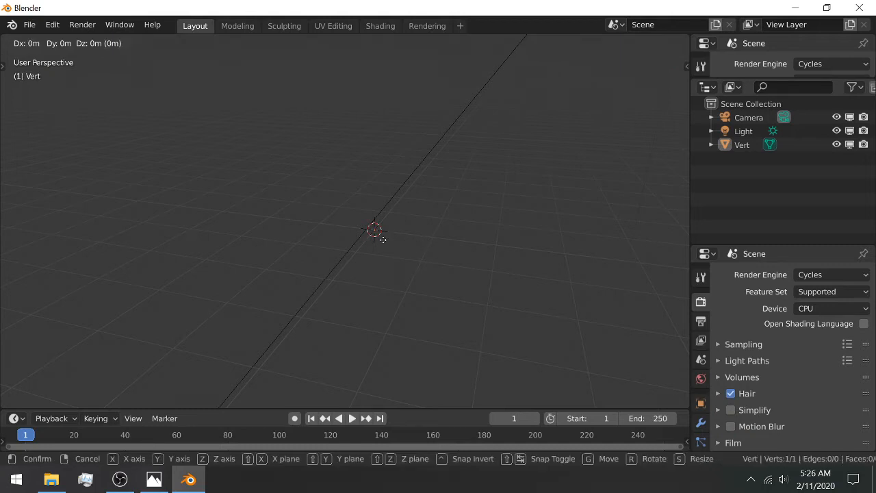
key(y)
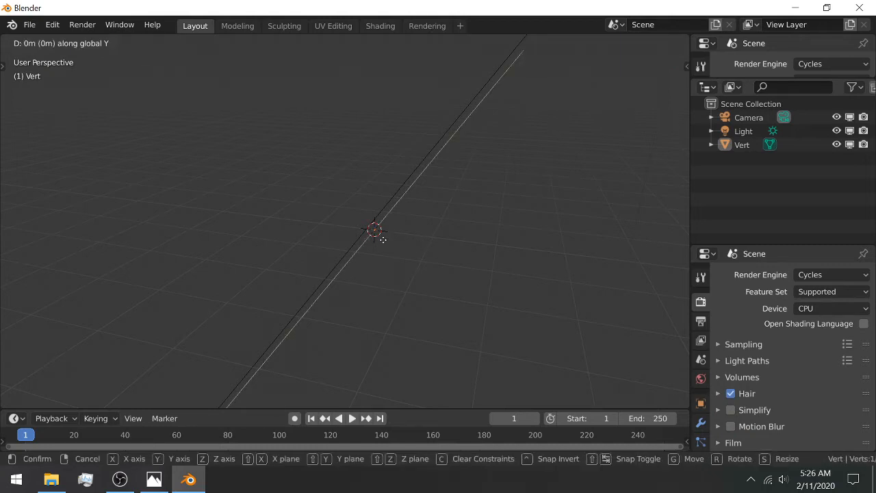
key(x)
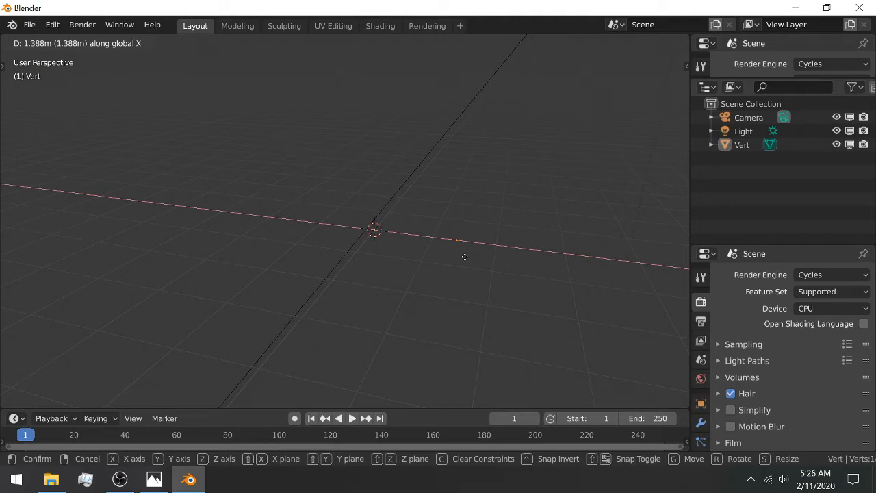
text(1.5)
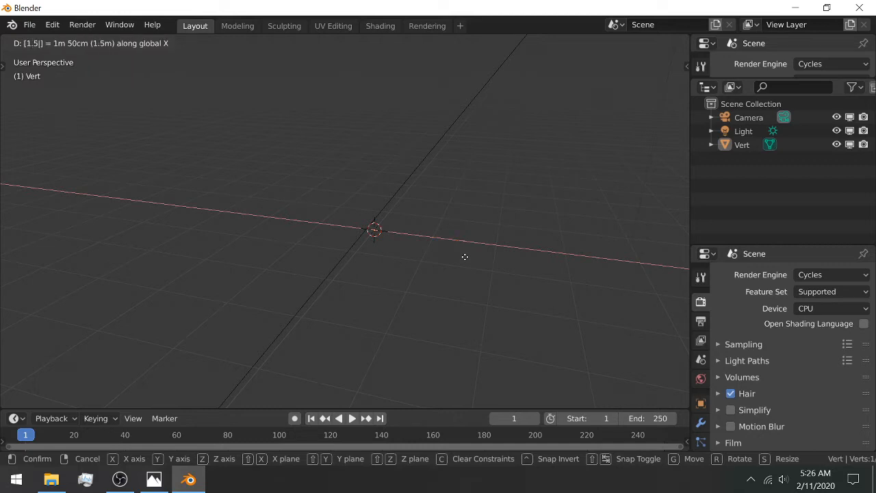
key(Return)
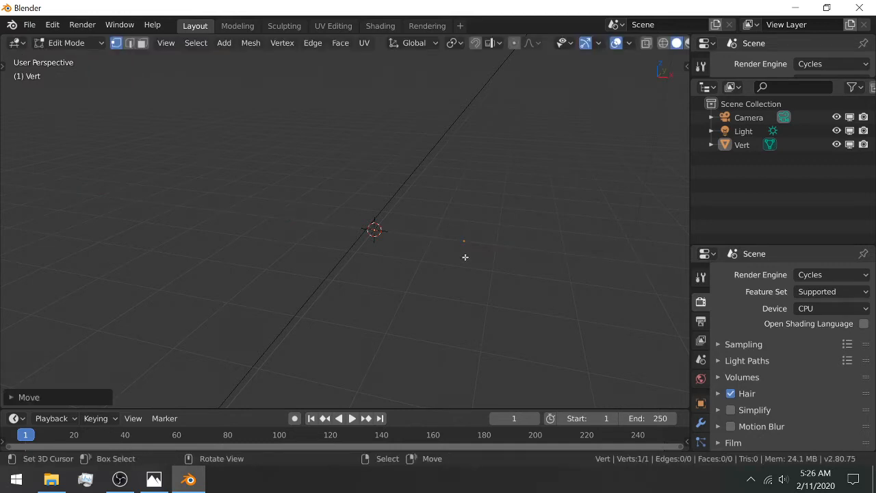
key(Tab)
Step: Select the vertex object and add a Screw modifier to it
middle_drag(479, 188, 242, 199)
click(503, 247)
shift+middle_drag(489, 269, 73, 230)
scroll(701, 377, down, 3)
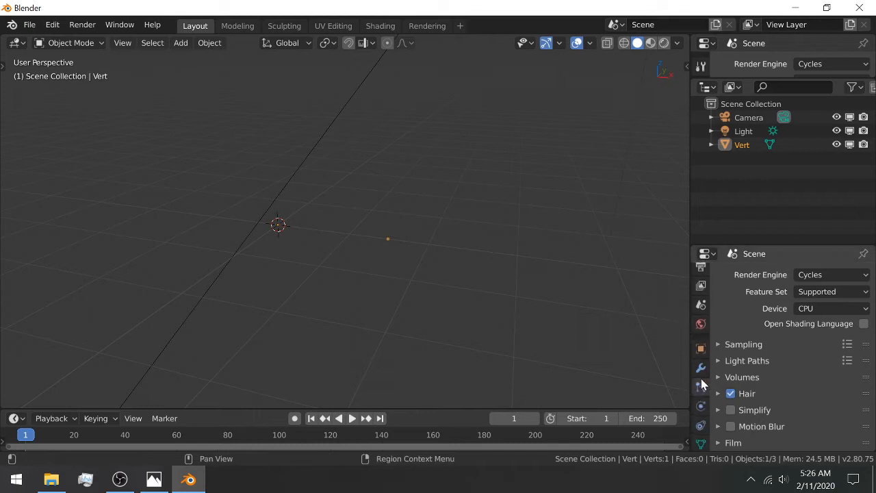
click(700, 368)
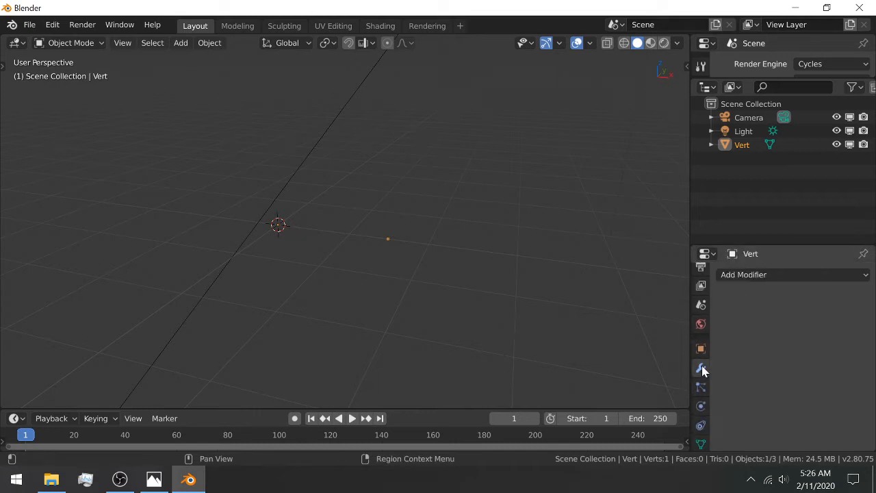
click(758, 275)
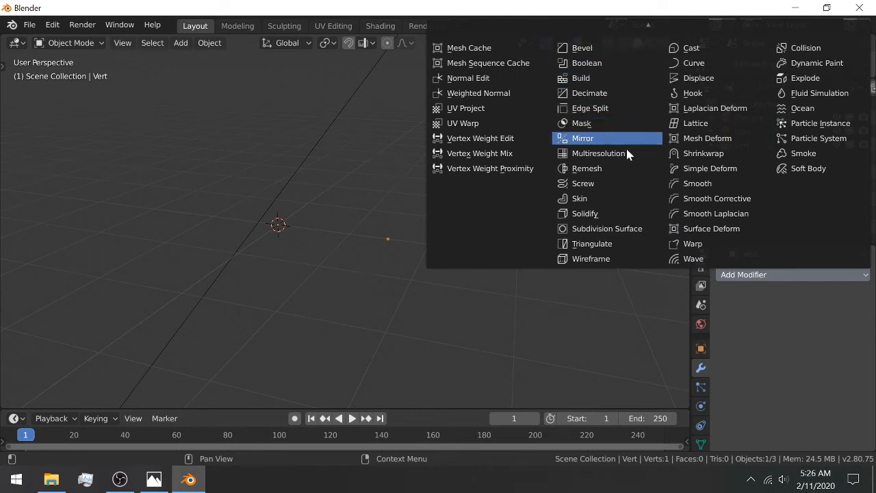
click(605, 184)
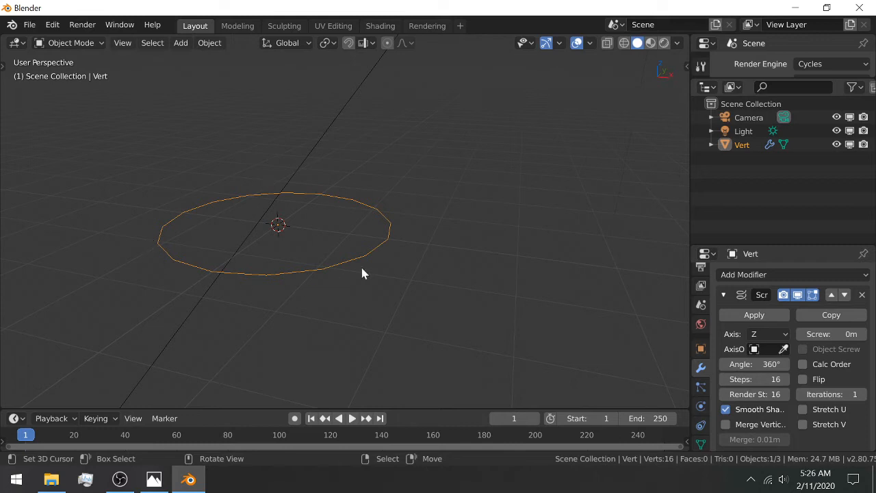
Step: Set the Screw modifier's screw offset to 0.07 m and its iterations to 40, and collapse its settings
middle_drag(490, 235, 436, 240)
scroll(440, 238, up, 3)
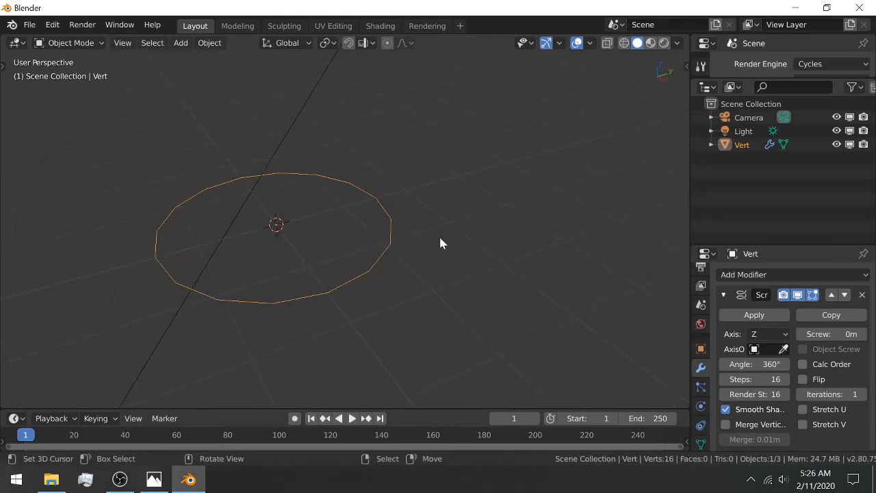
middle_drag(364, 301, 375, 288)
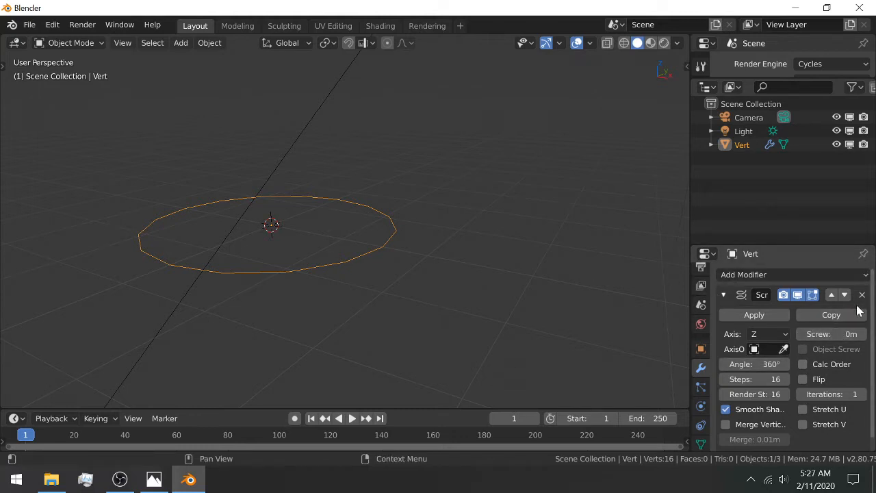
drag(834, 336, 848, 336)
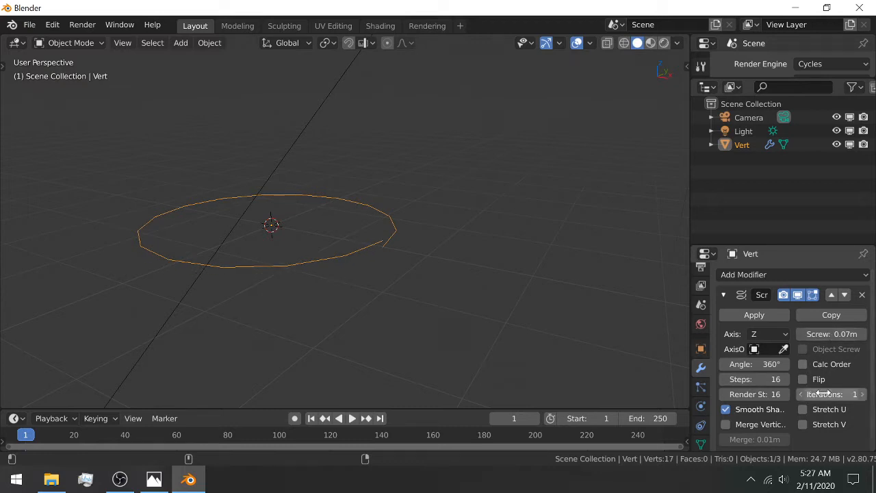
drag(832, 396, 851, 396)
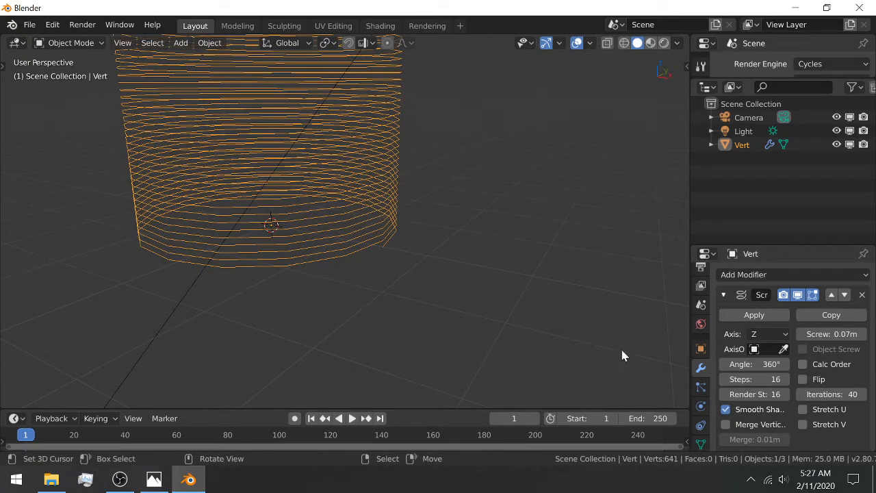
click(722, 294)
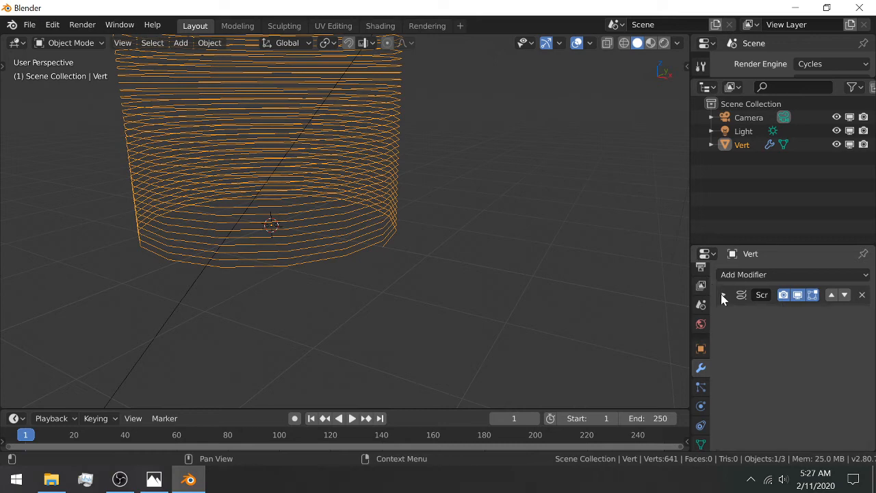
Step: Add a Lattice object at the world origin inside the coil
middle_drag(280, 263, 342, 270)
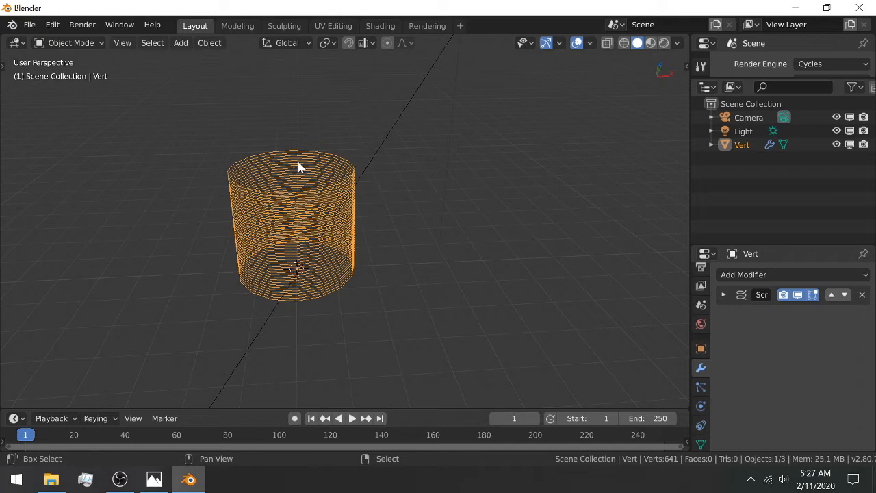
key(shift+a)
mouse_move(299, 164)
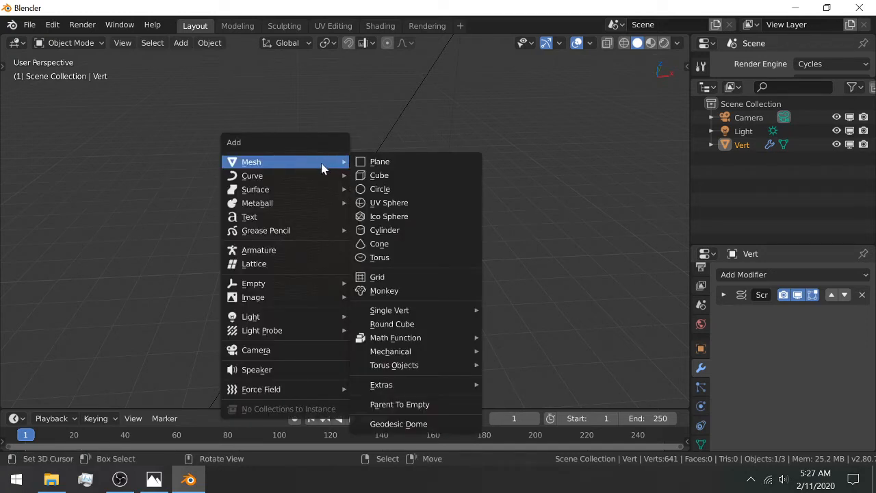
mouse_move(287, 195)
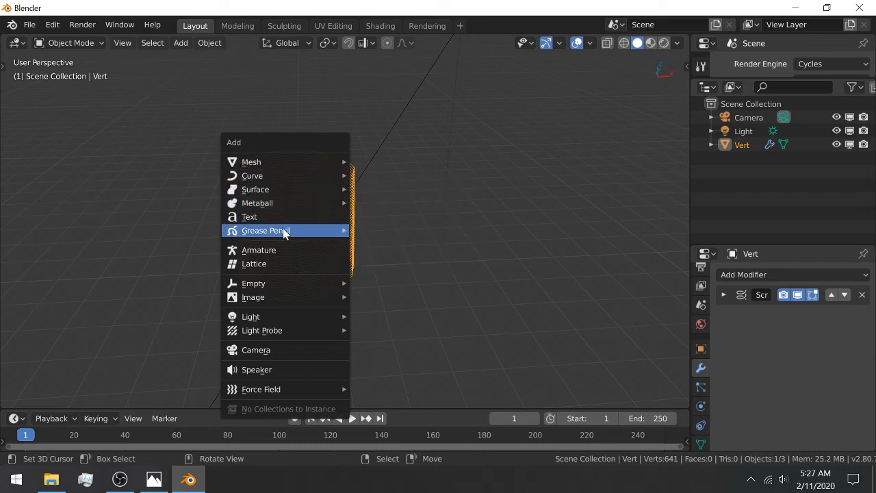
click(282, 264)
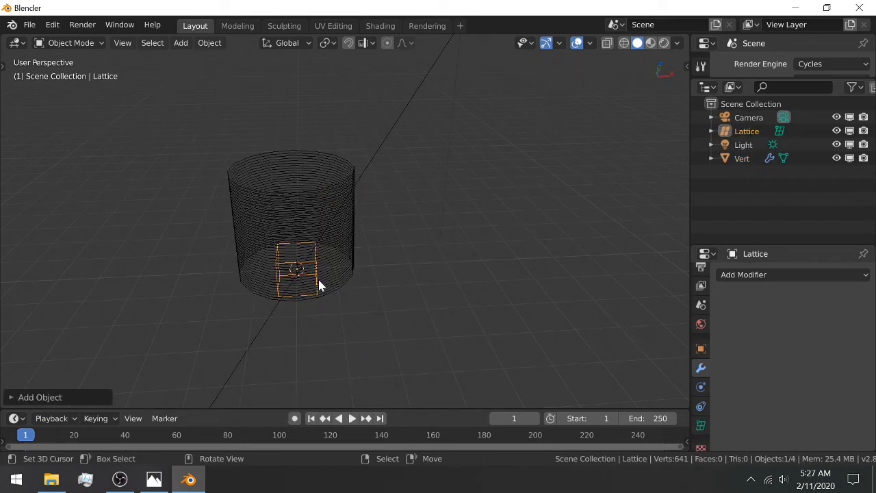
Step: Scale the lattice uniformly by 3 to match the width of the coil
key(s)
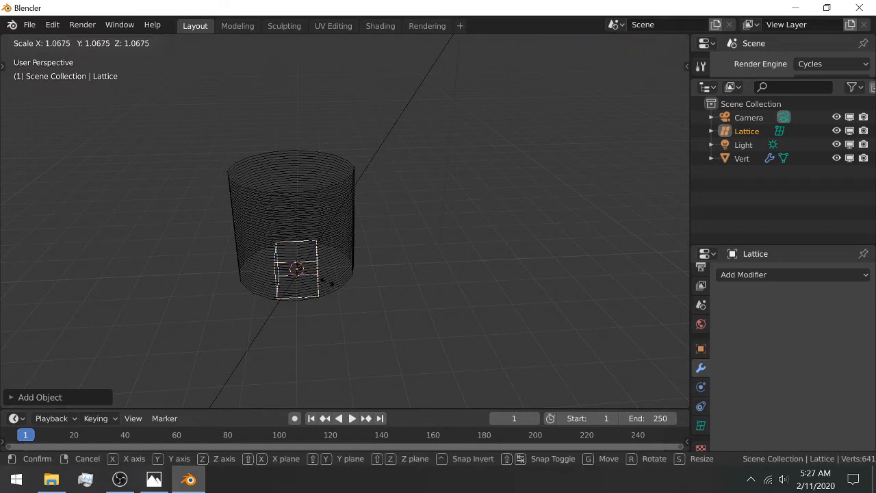
text(2)
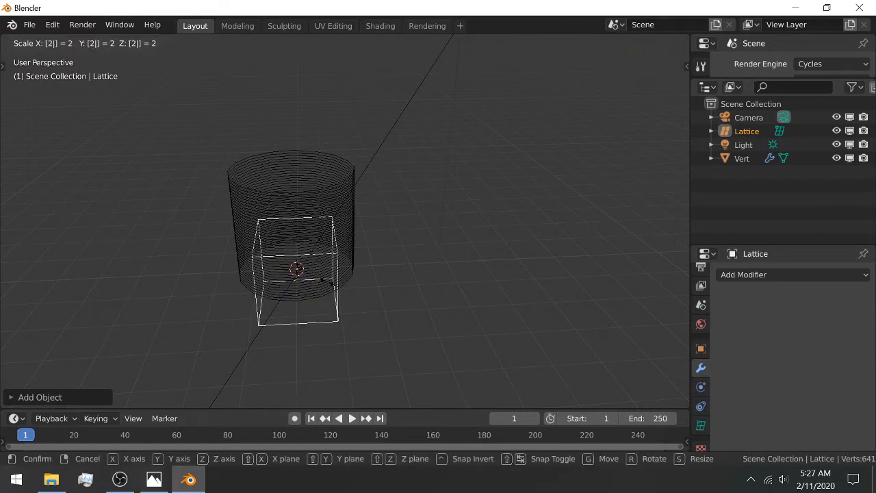
key(BackSpace)
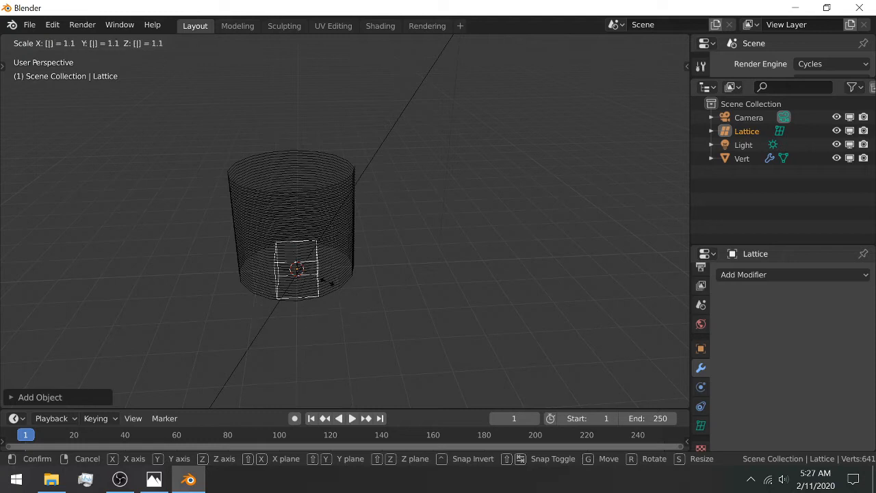
text(3)
key(Return)
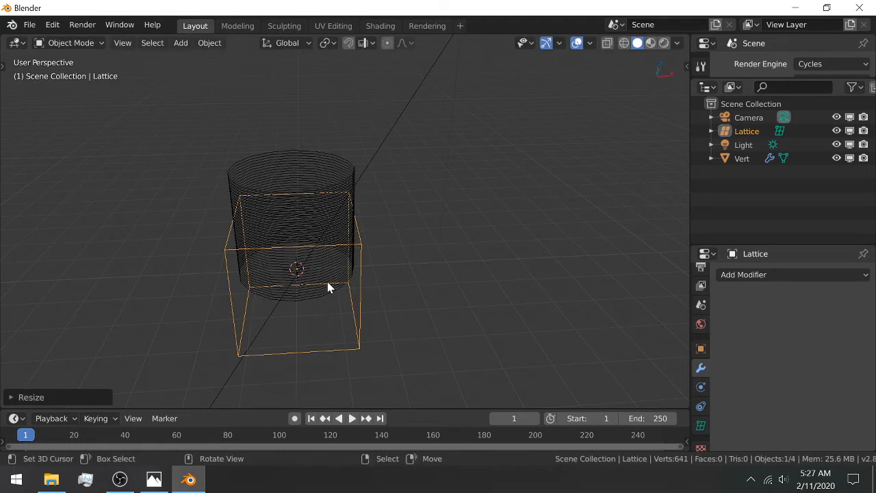
Step: Switch to the front orthographic view and set the lattice's W resolution to 6
key(KP_1)
key(KP_5)
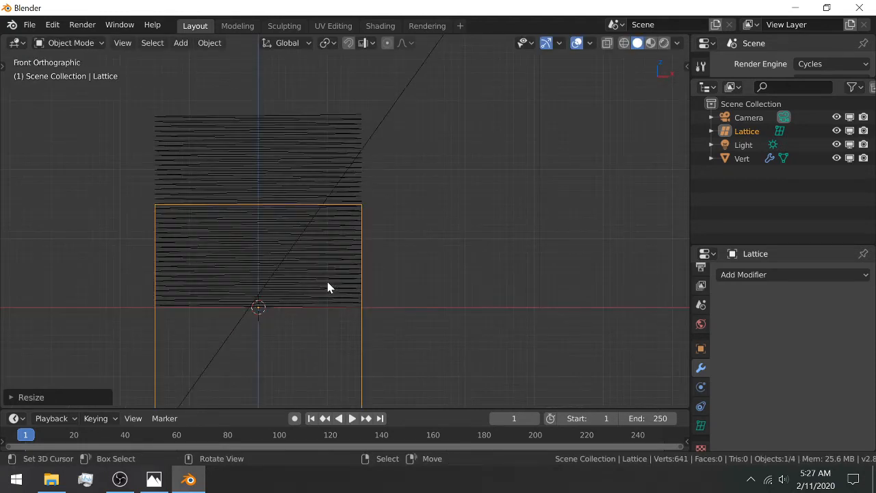
scroll(296, 277, down, 5)
scroll(297, 275, up, 3)
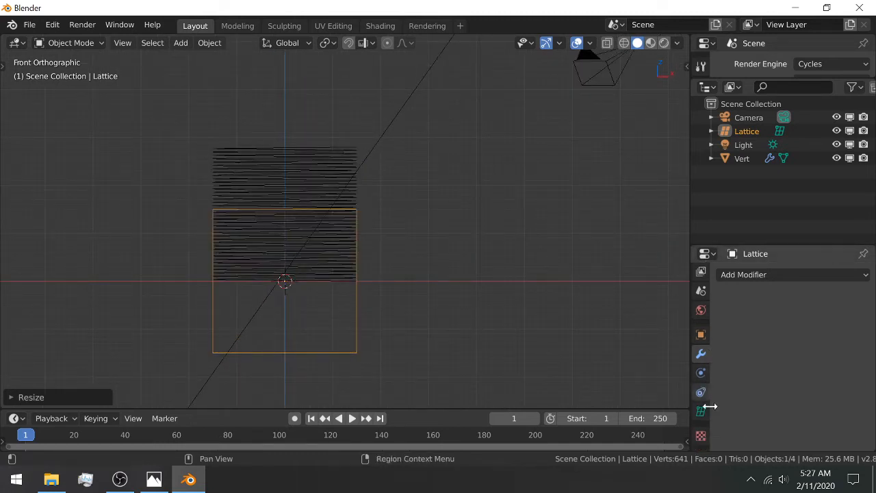
scroll(699, 411, down, 1)
click(700, 411)
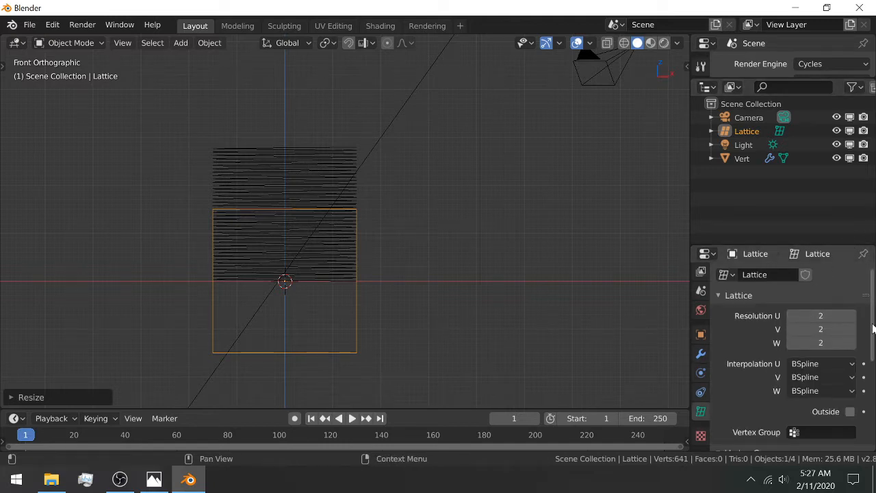
drag(834, 317, 829, 342)
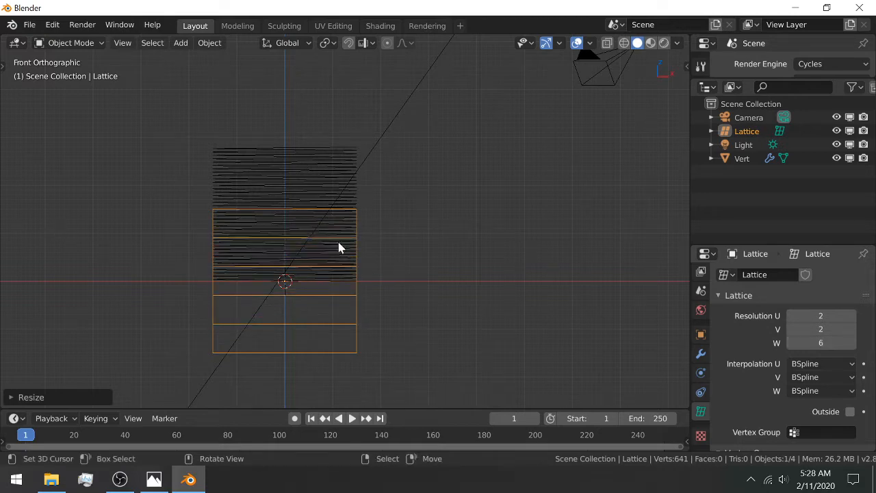
Step: Enter Edit Mode on the lattice and box-select all its point rows above the bottom one
scroll(338, 247, up, 1)
shift+middle_drag(332, 248, 396, 188)
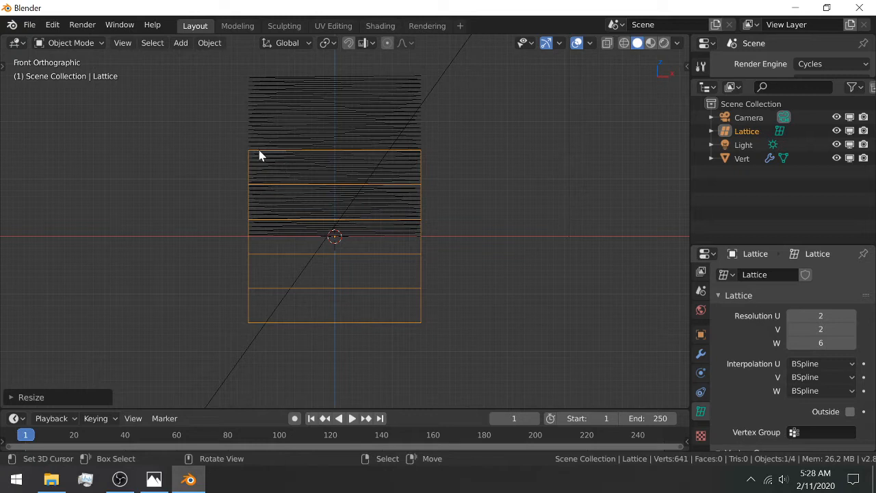
key(Tab)
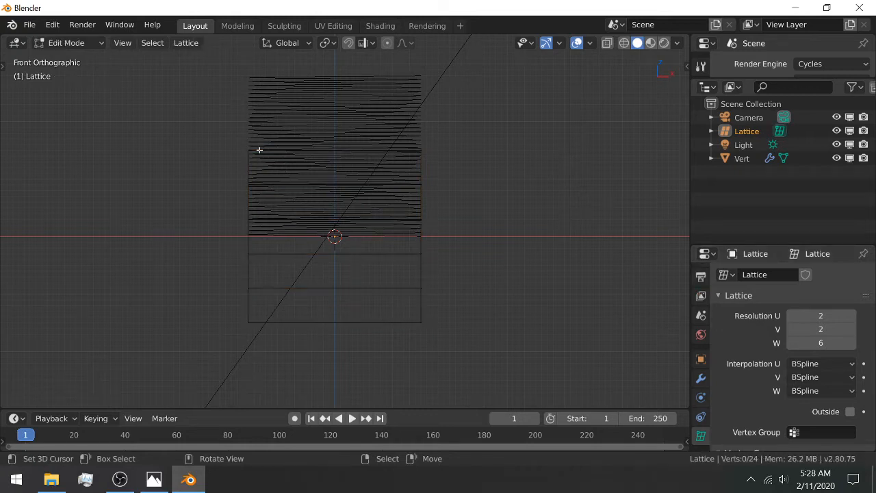
key(b)
drag(168, 114, 486, 297)
key(g)
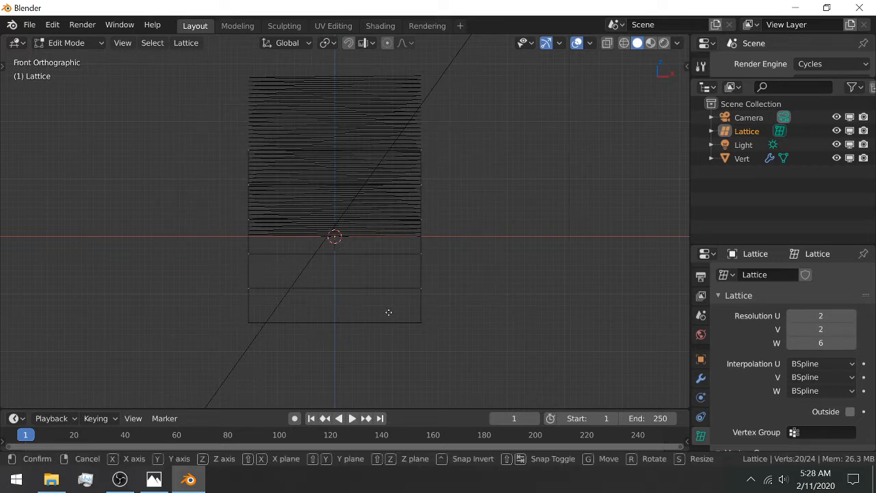
key(z)
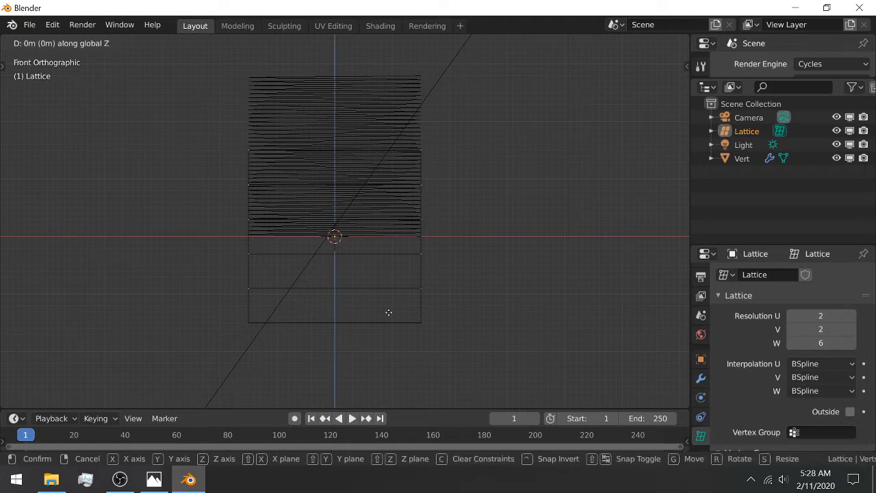
text(.1)
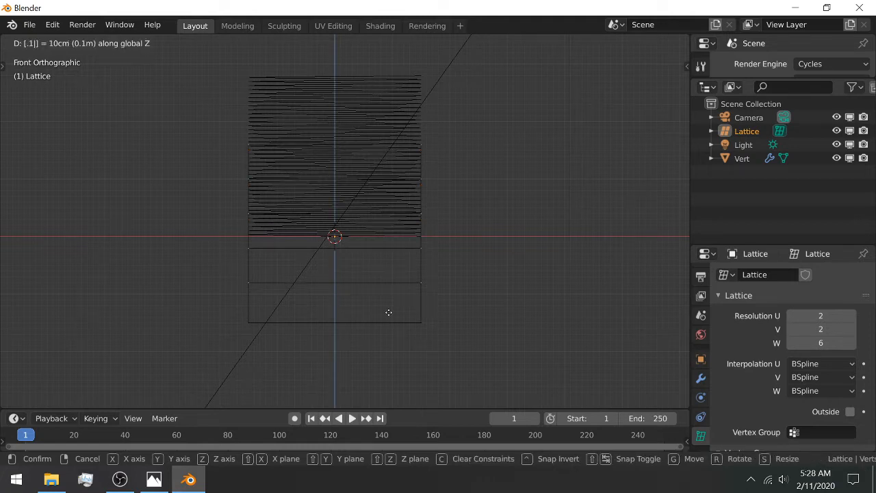
key(BackSpace)
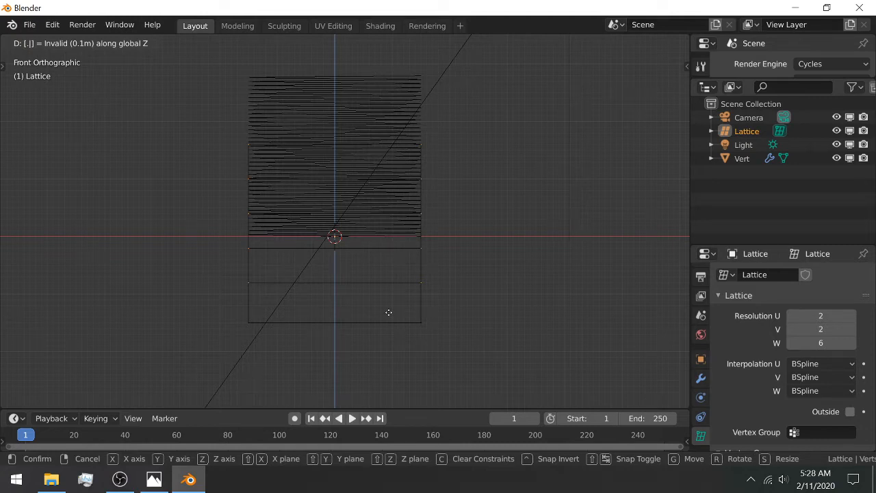
text(1)
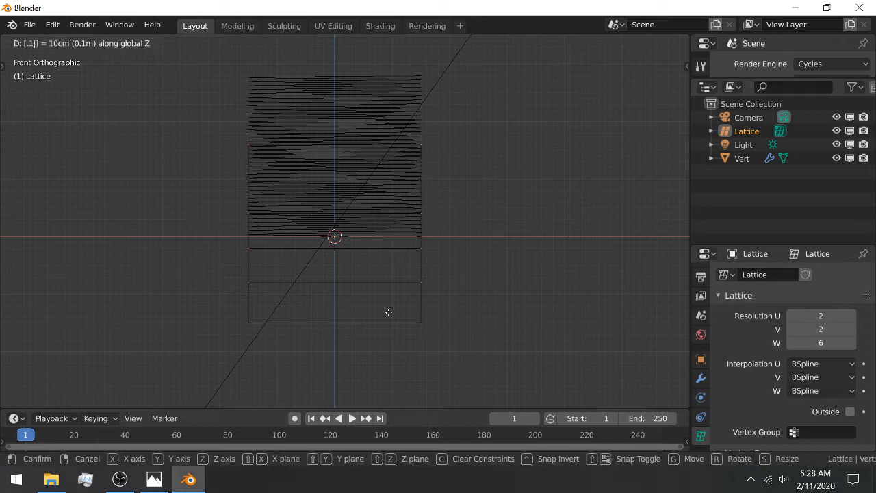
key(Return)
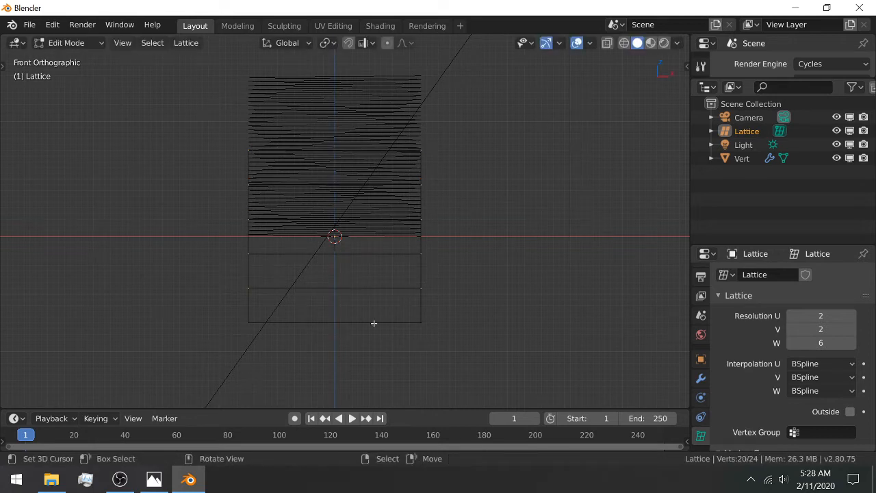
Step: Move the selected five upper rows of lattice points 0.5 m up along the global Z axis
key(g)
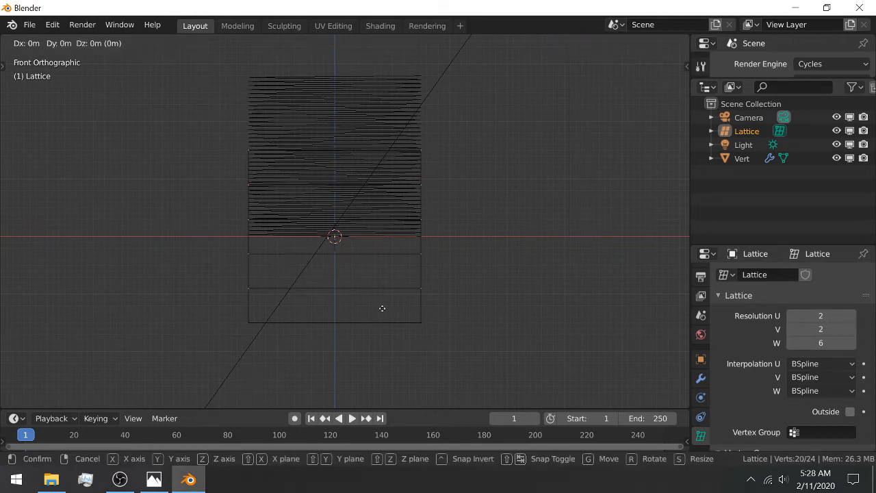
key(z)
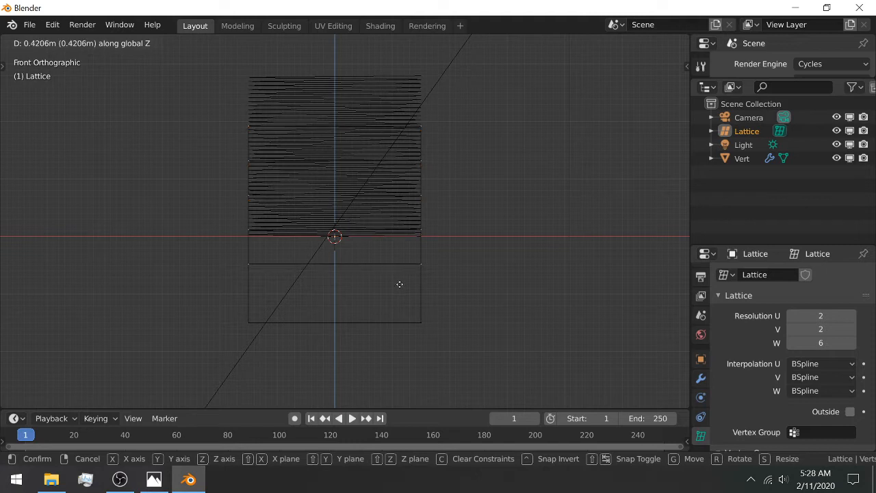
text(.5)
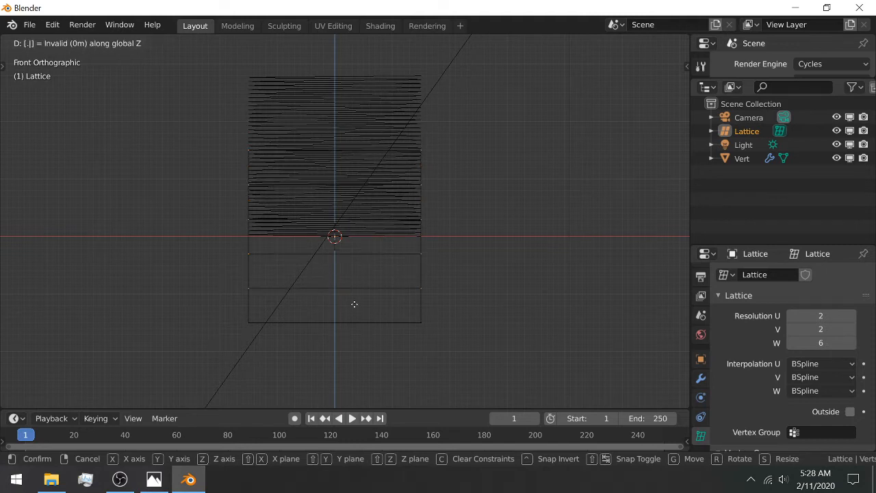
key(Return)
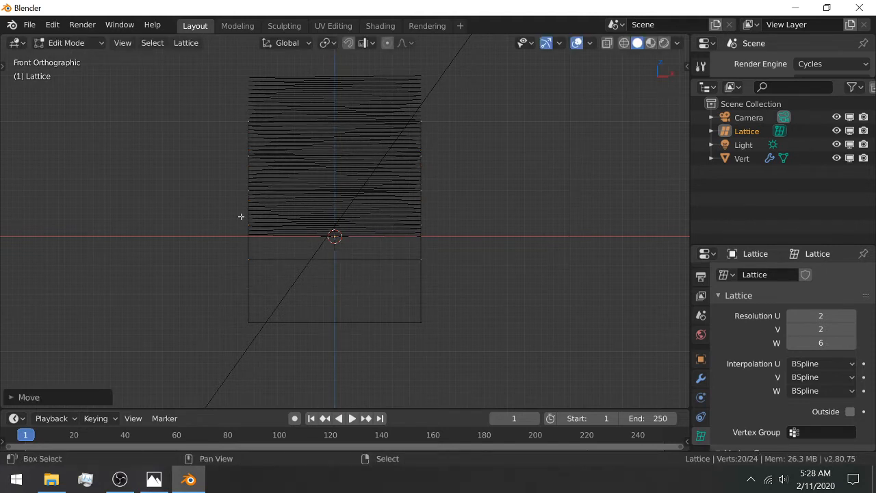
Step: Select only the top four rows of lattice points and move them 1 m up along the global Z axis
shift+middle_drag(246, 199, 192, 277)
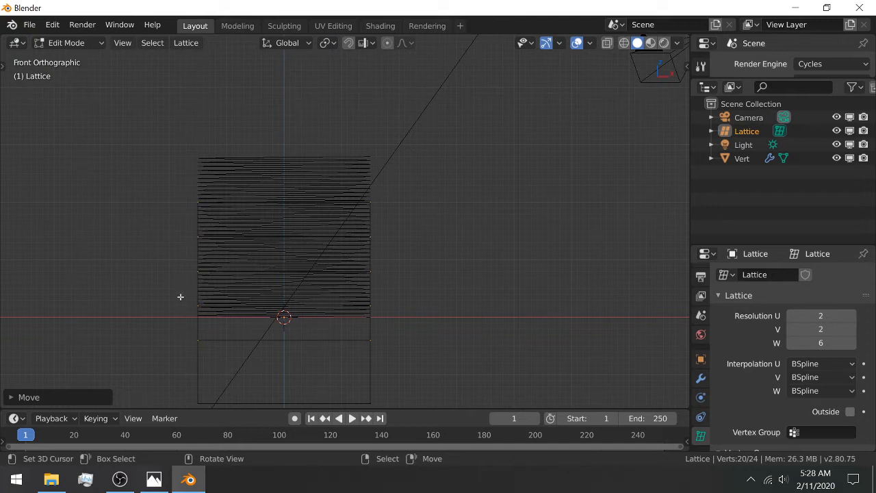
click(184, 225)
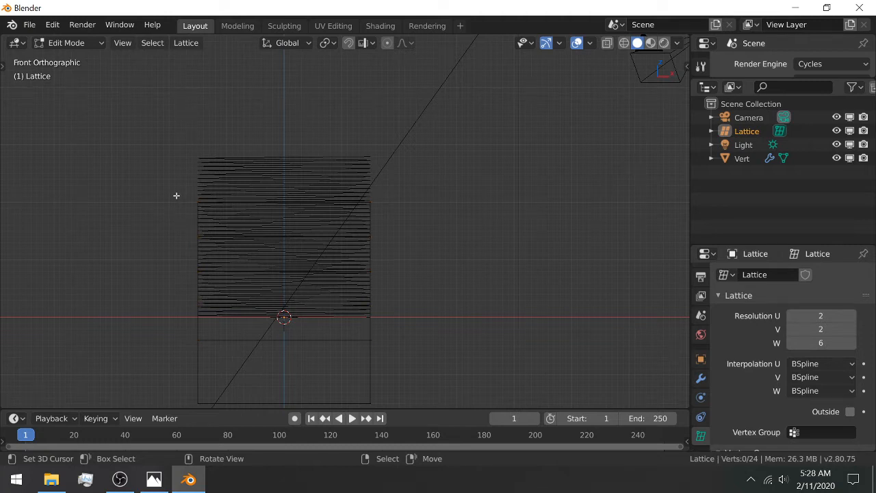
key(b)
drag(158, 160, 404, 320)
text(g)
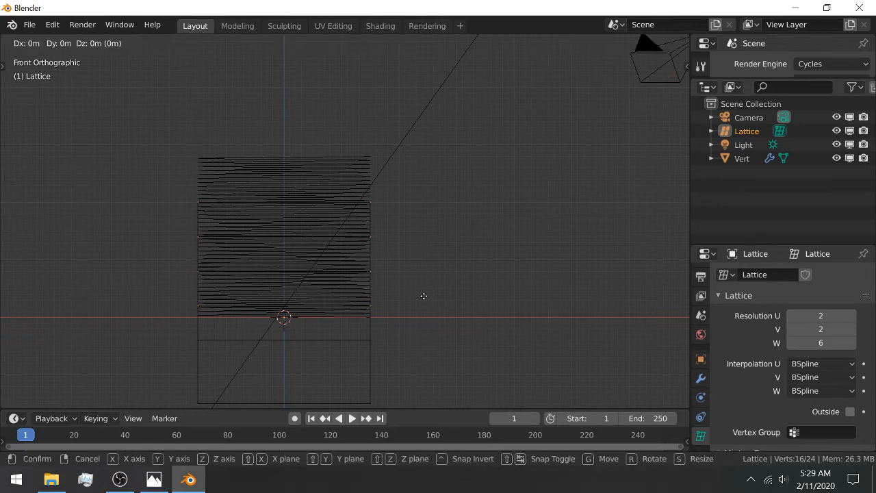
text(x1)
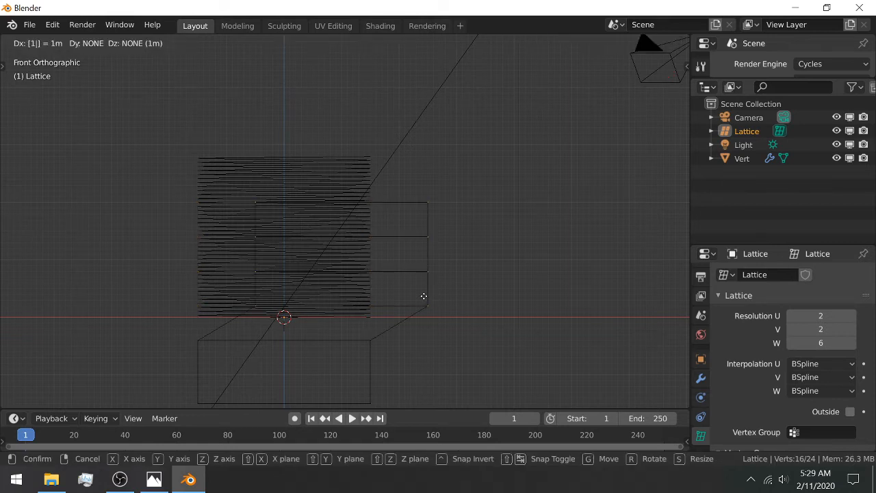
text(z)
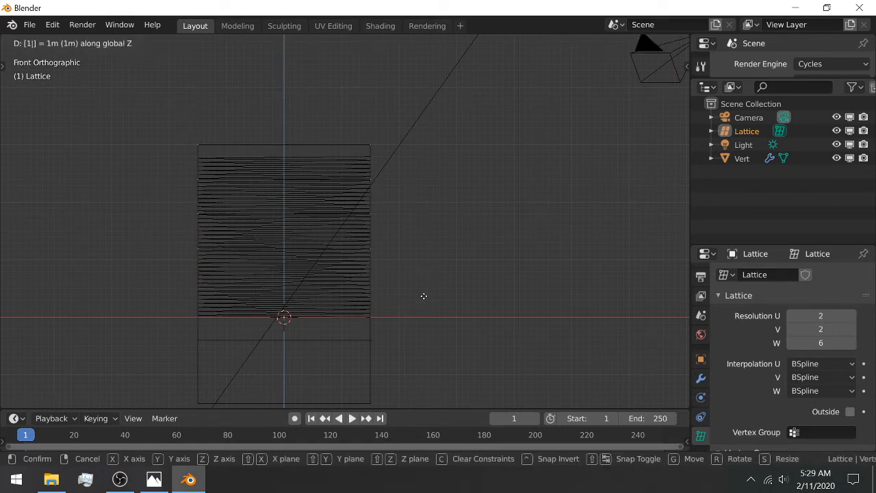
key(Return)
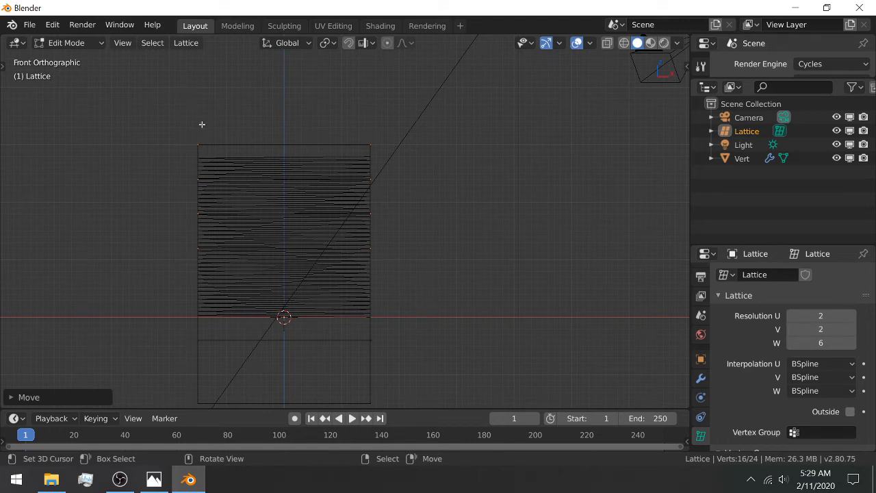
Step: Remove the fourth row from the selection and raise the top three lattice rows along Z until the lowest of them meets the coil's top
key(b)
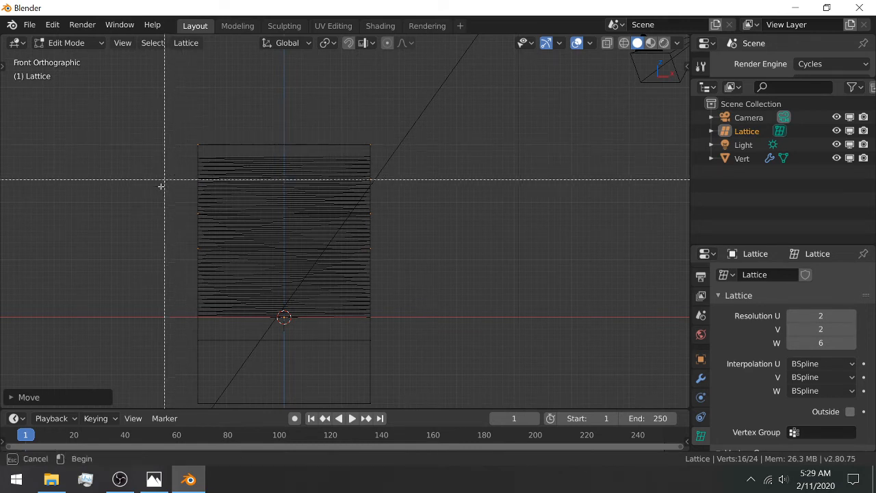
drag(146, 240, 427, 297)
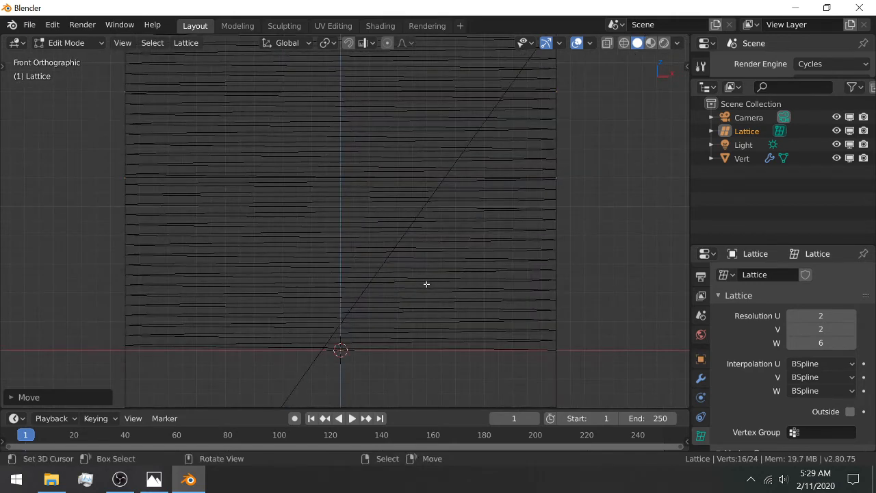
scroll(427, 280, down, 4)
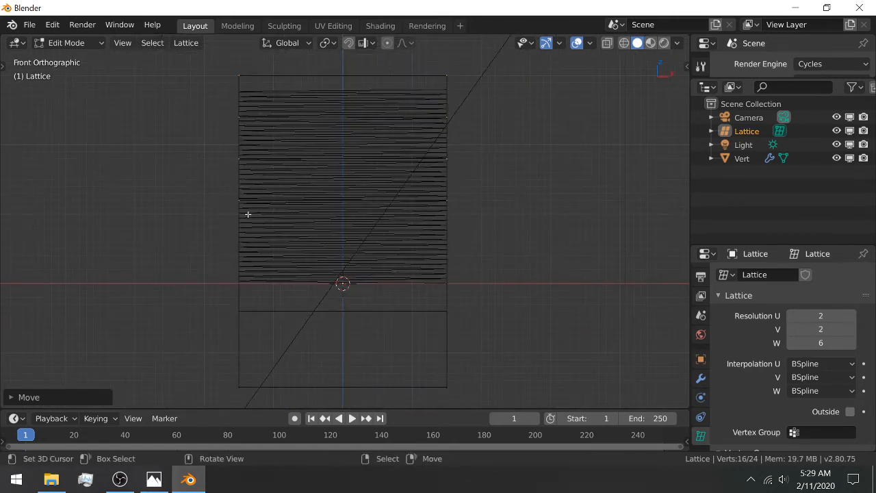
key(b)
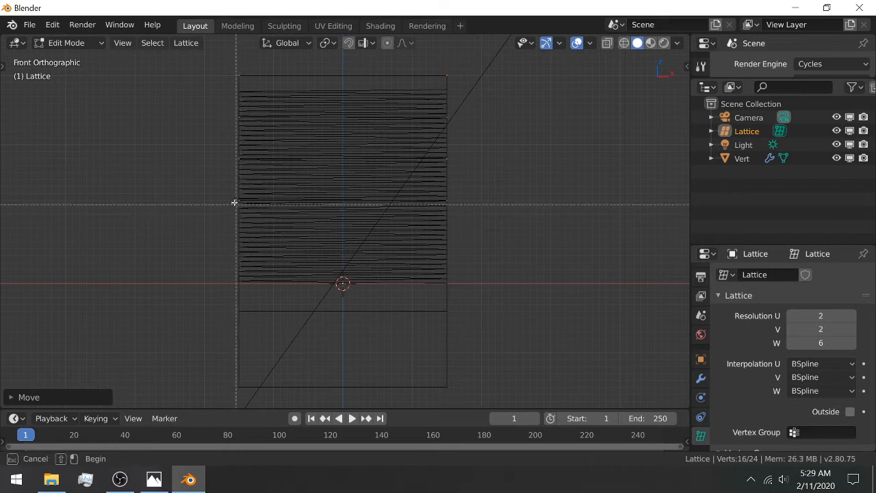
key(Escape)
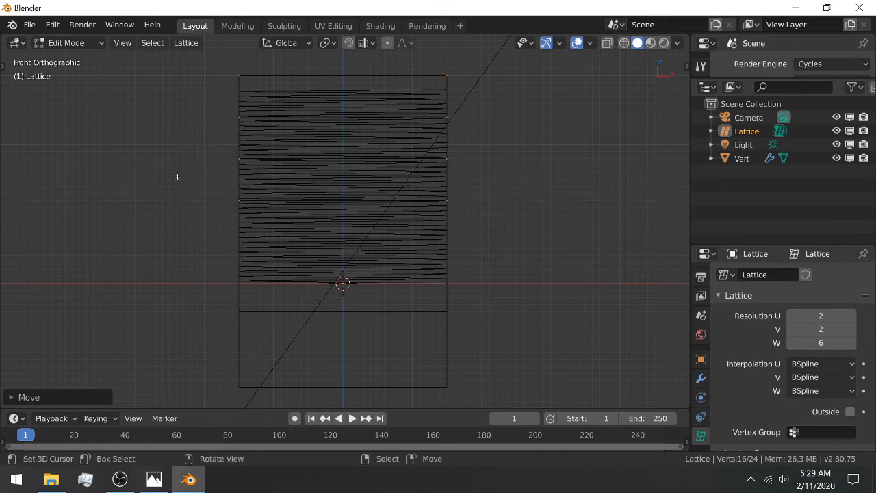
key(b)
drag(171, 170, 214, 200)
middle_drag(214, 200, 484, 227)
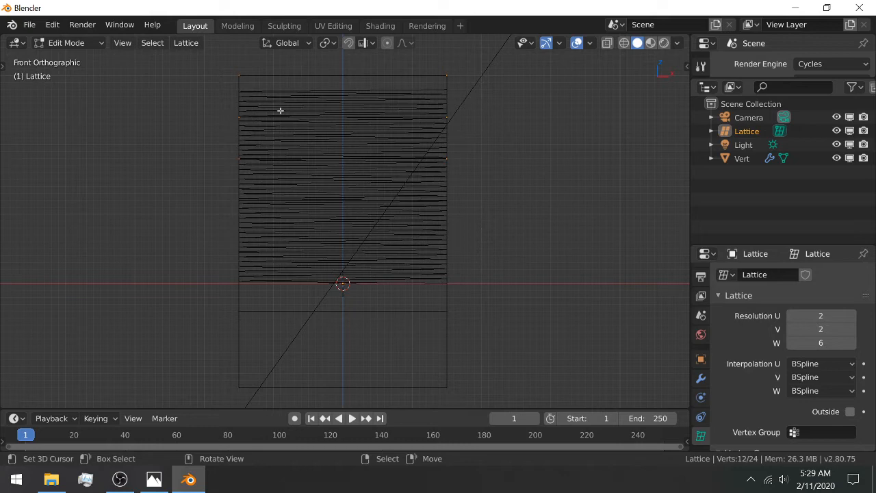
key(g)
key(z)
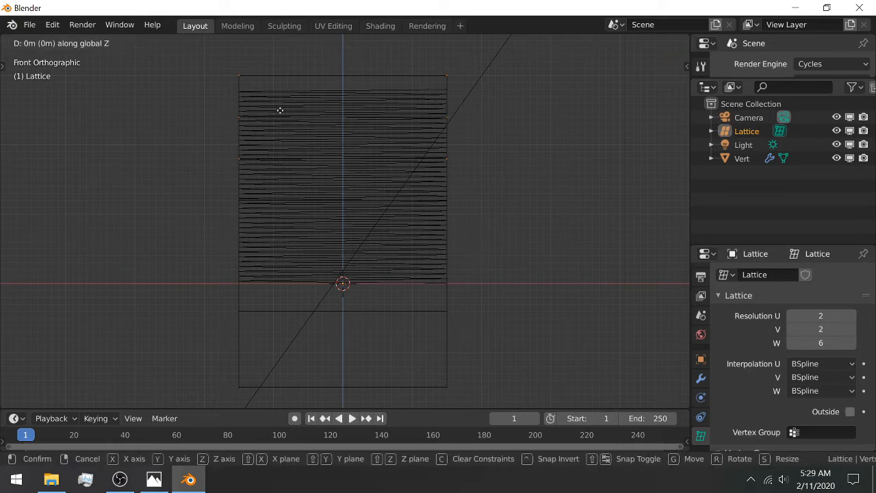
click(280, 111)
Step: Remove the third row from the selection and move the top two lattice rows 1 m up along the global Z axis
shift+middle_drag(130, 171, 45, 309)
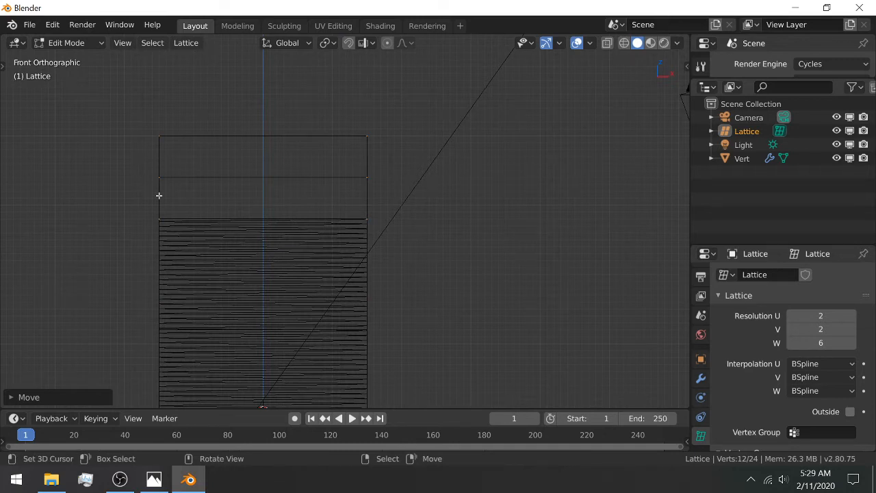
key(b)
middle_drag(125, 209, 415, 240)
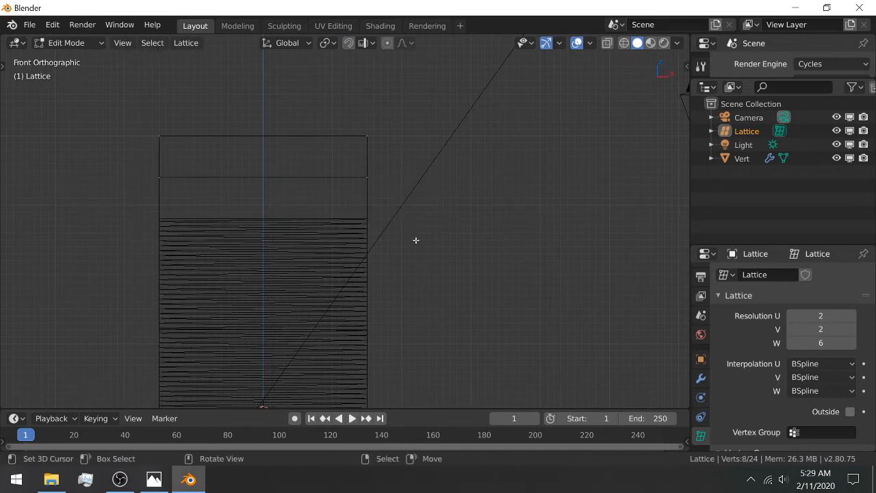
key(g)
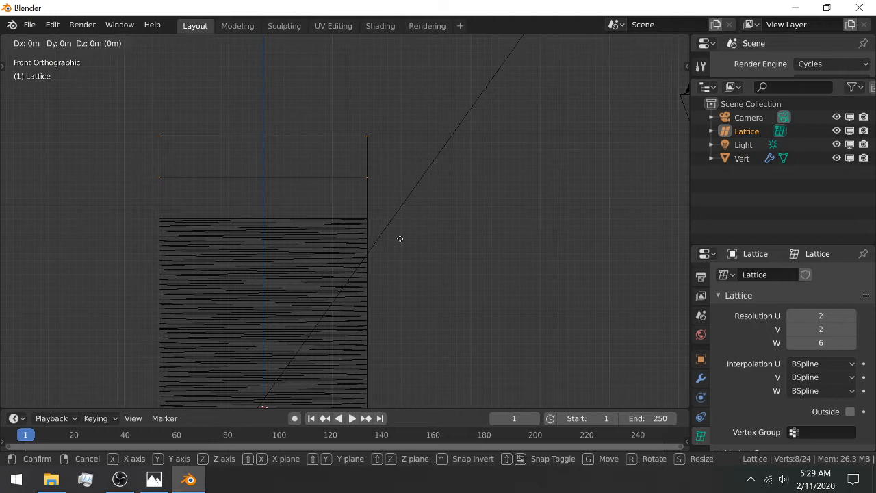
text(z)
text(1)
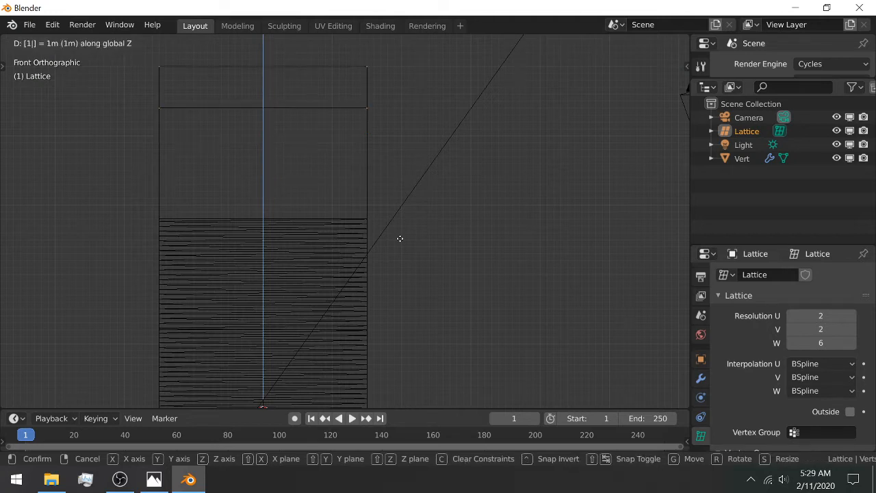
text(z)
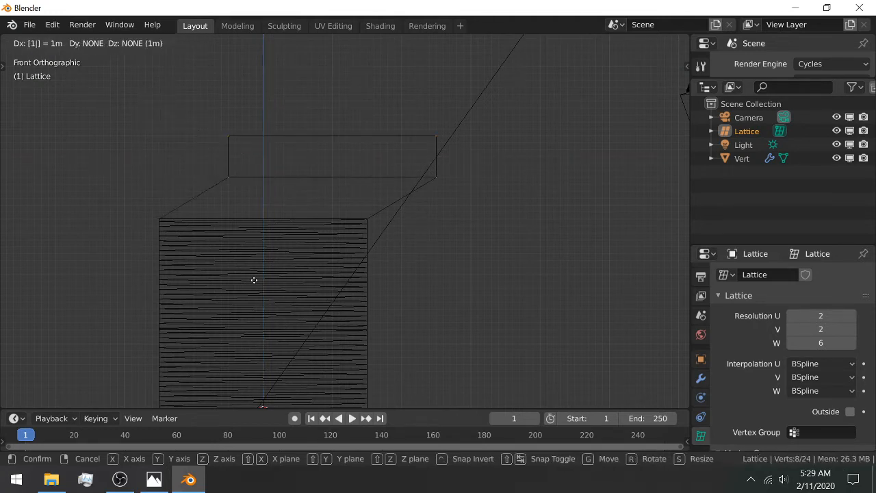
key(shift+x)
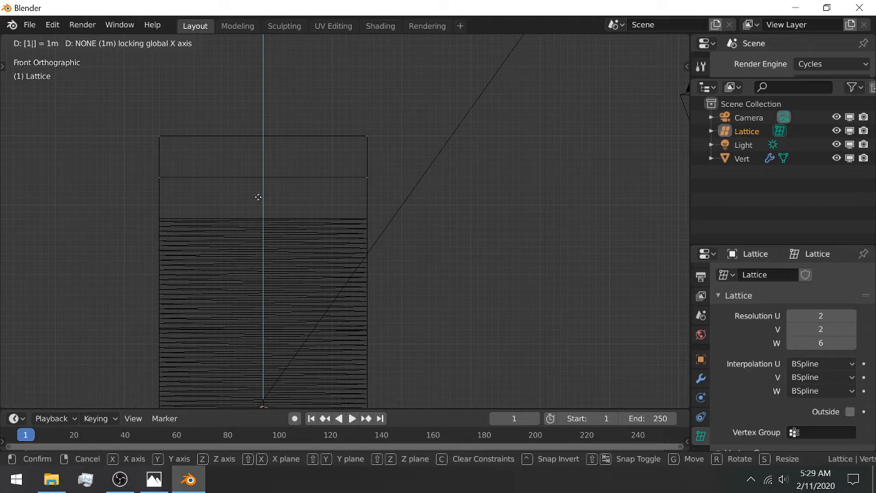
key(z)
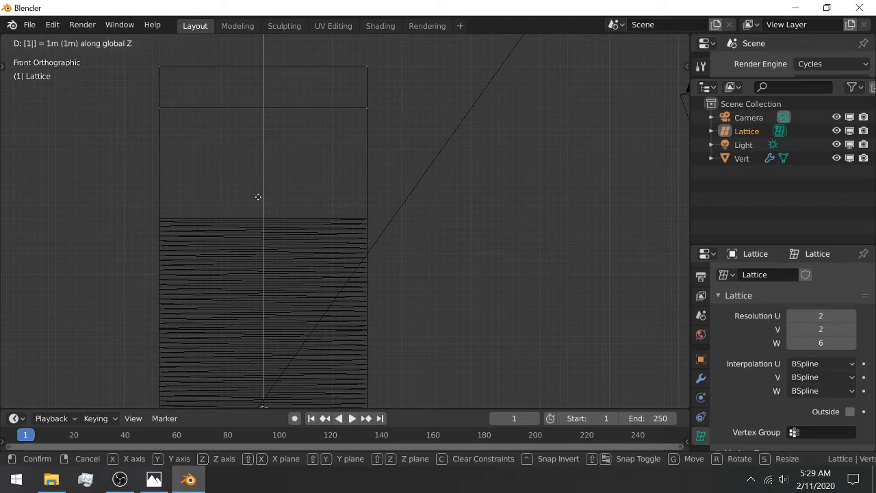
click(258, 197)
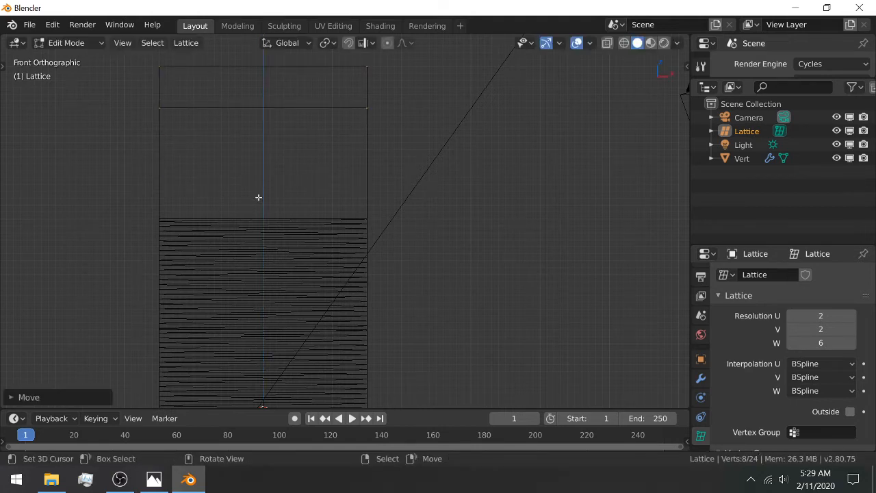
Step: Select only the top row of lattice points, move it 0.5 m up along the global Z axis, and return to Object Mode
shift+middle_drag(254, 189, 249, 287)
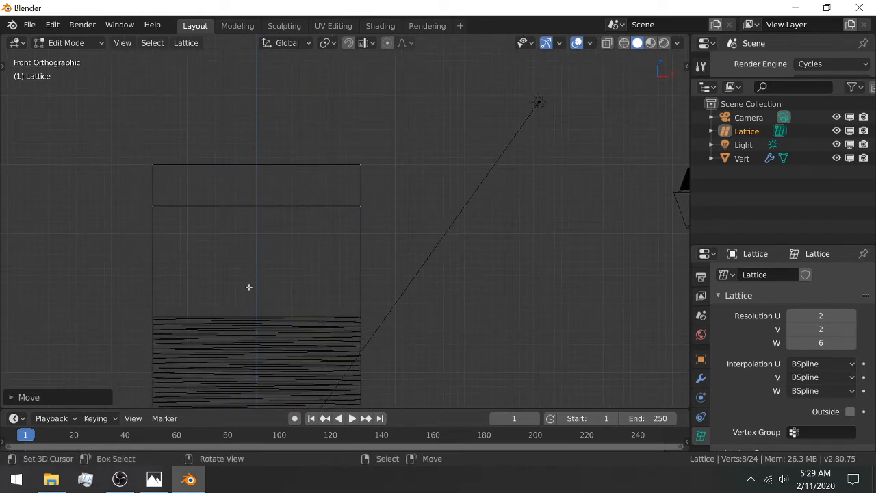
click(248, 288)
key(b)
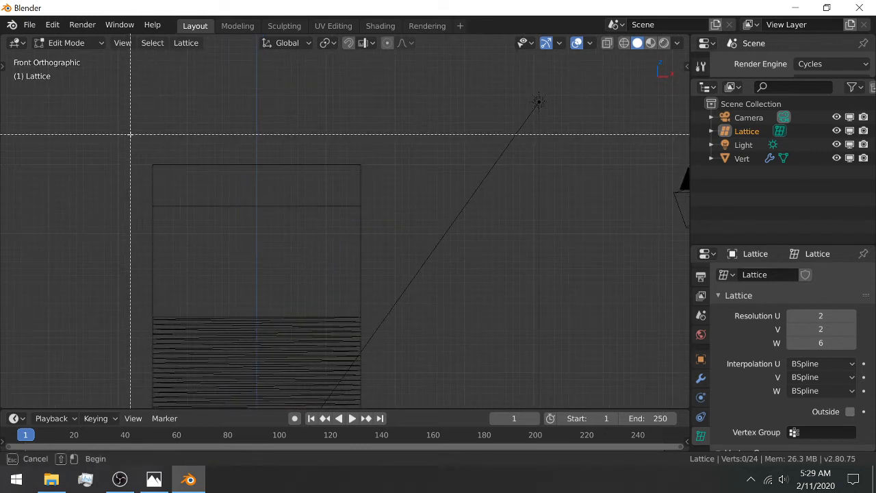
drag(130, 134, 425, 192)
text(g)
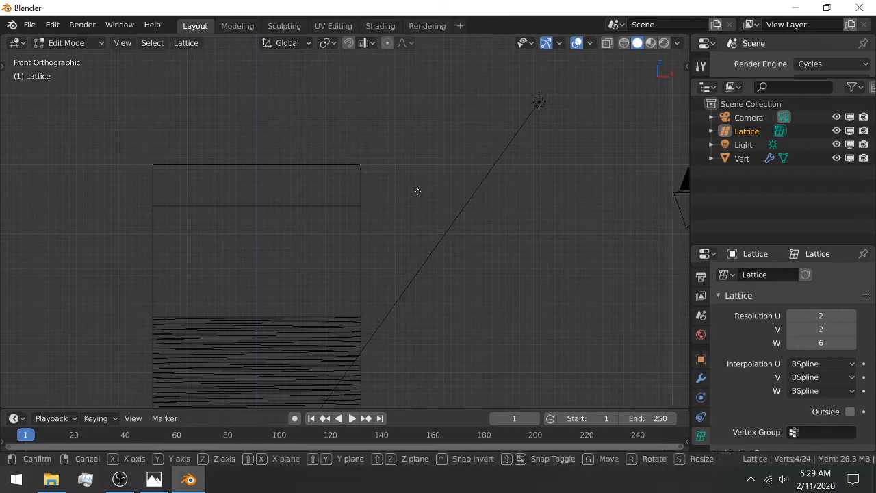
text(z.)
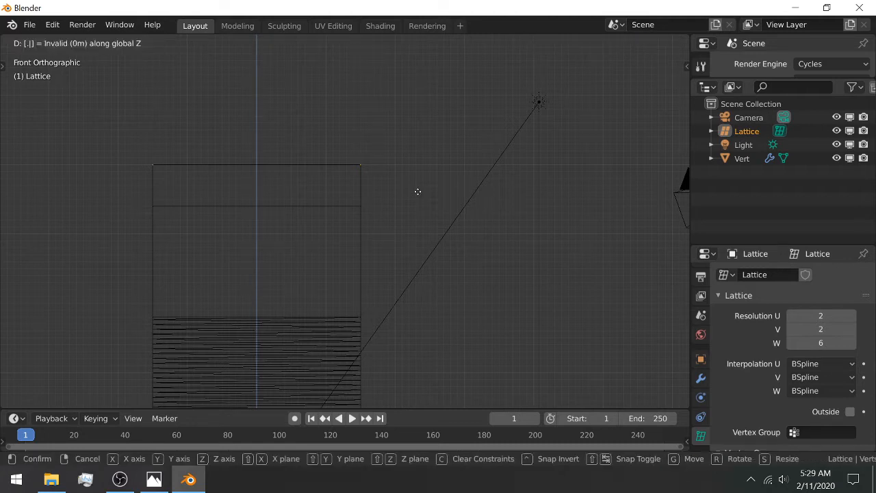
text(5)
key(Return)
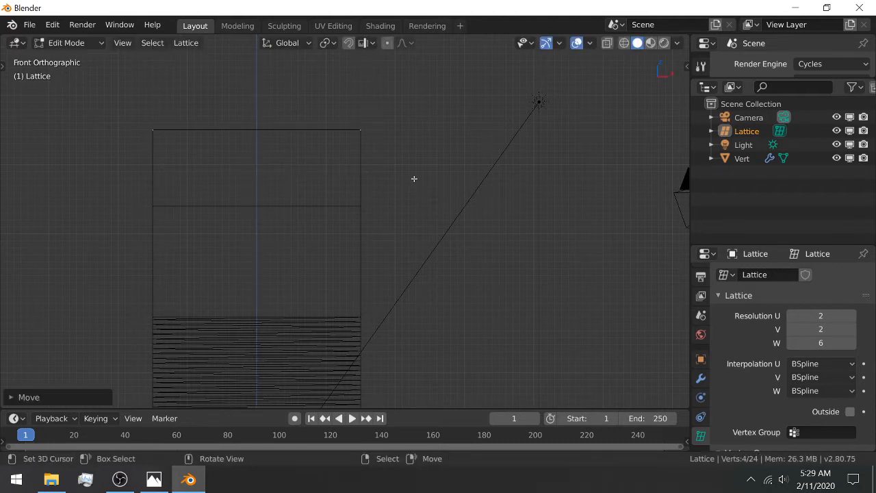
key(Tab)
Step: Inspect the coil from an angle with the lattice temporarily hidden, and bring the lattice back into view
scroll(311, 226, down, 5)
scroll(324, 267, up, 2)
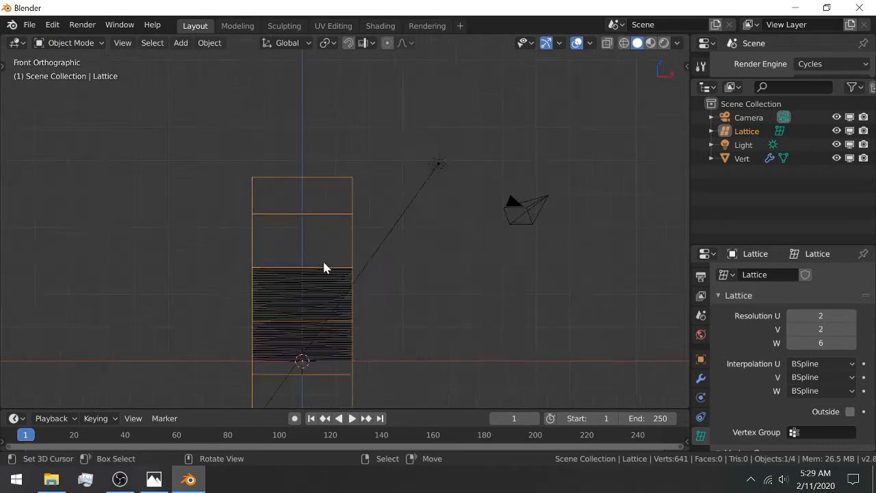
scroll(323, 277, up, 3)
shift+middle_drag(322, 294, 327, 166)
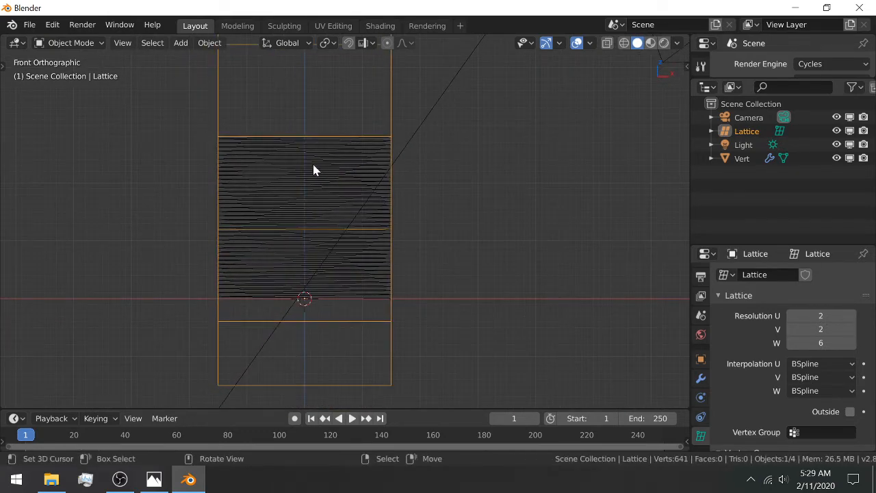
middle_drag(340, 217, 283, 240)
scroll(276, 243, up, 3)
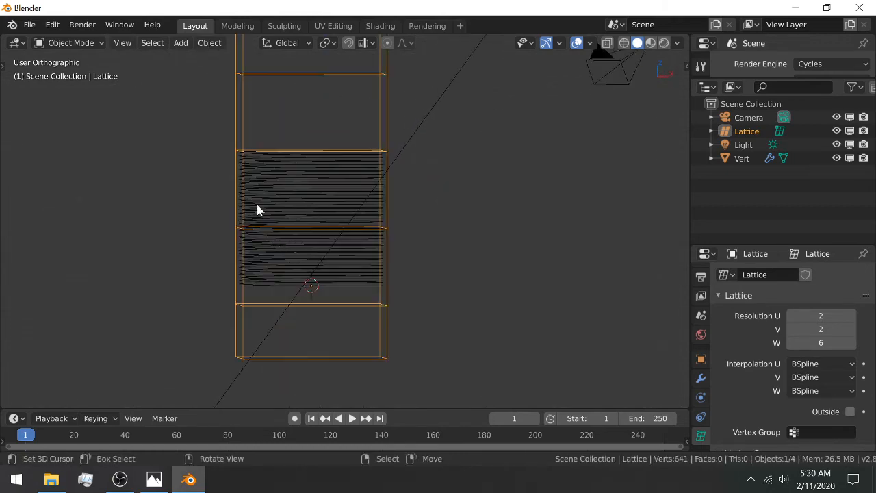
key(h)
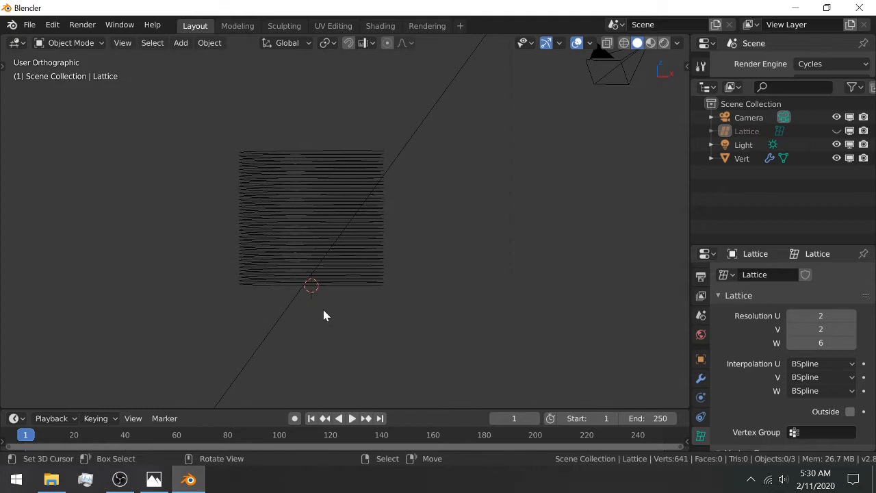
key(z)
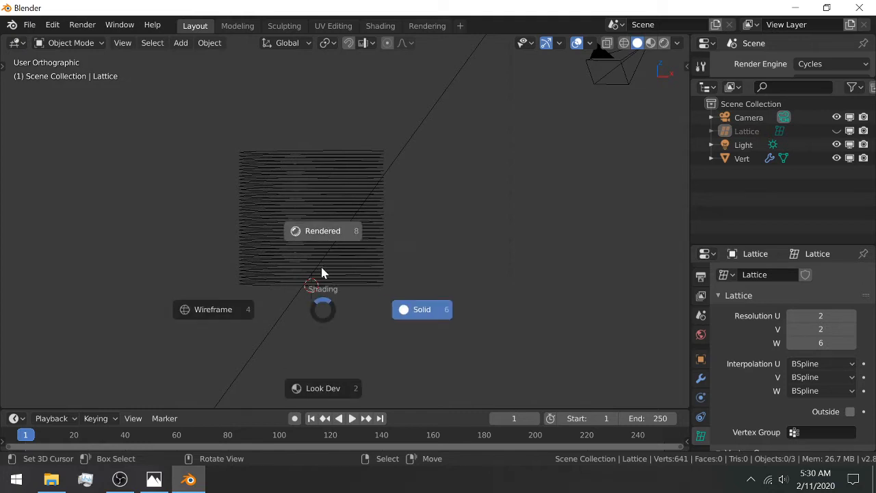
click(451, 223)
key(alt+h)
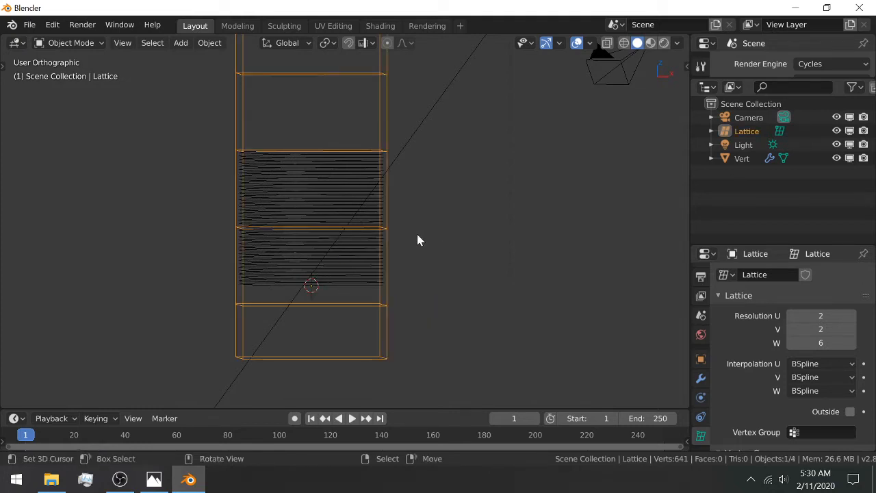
Step: Raise the whole lattice along the global Z axis until its base sits just above the coil's top
key(g)
key(z)
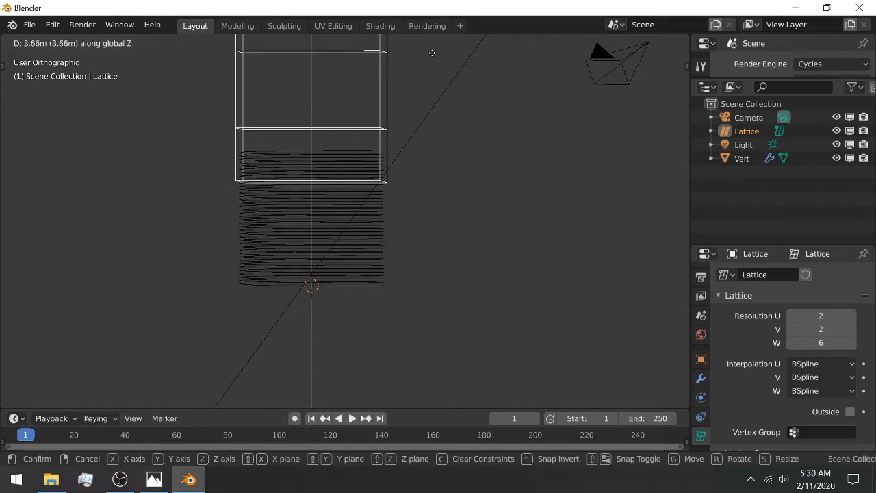
click(428, 377)
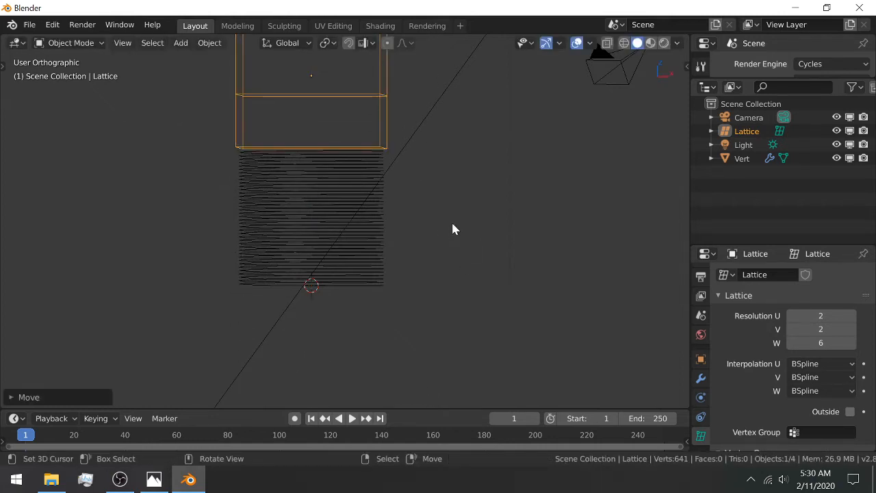
Step: Add a Path curve at the 3D cursor, at the base of the coil
key(shift)
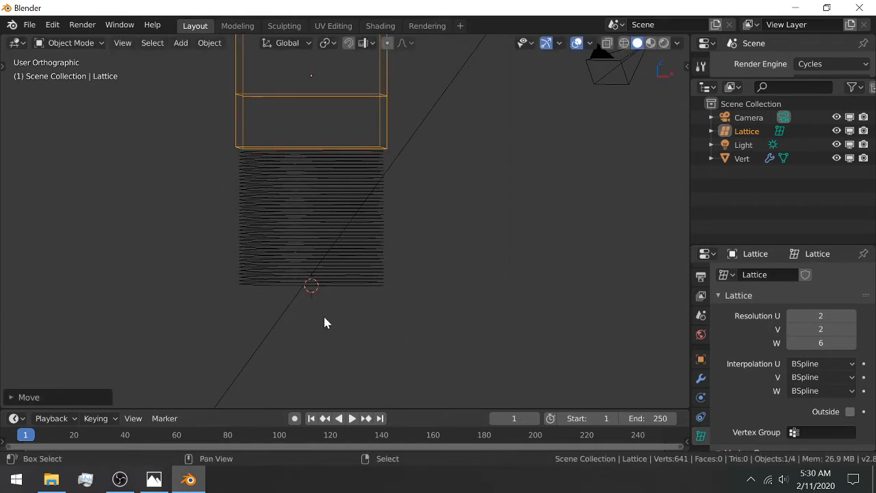
key(shift+a)
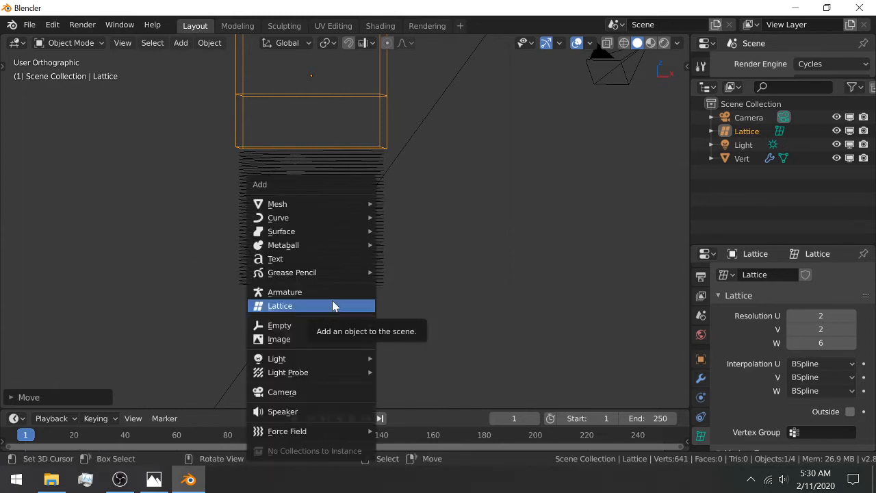
mouse_move(336, 282)
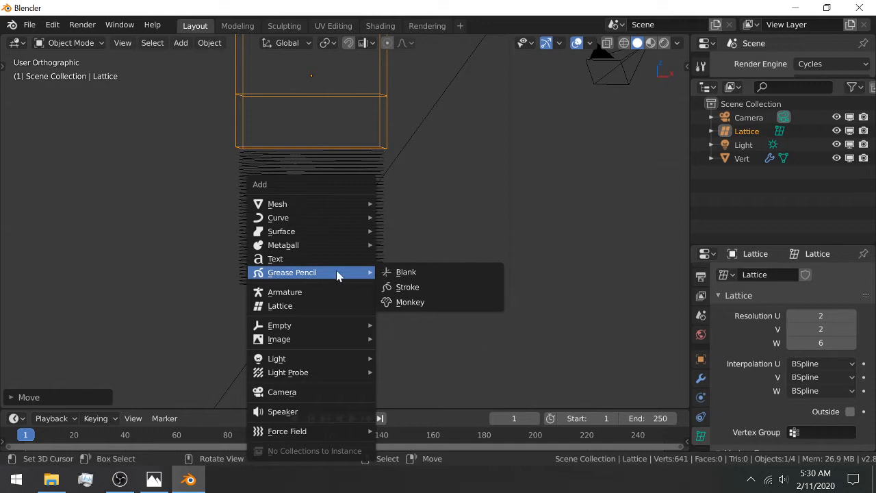
mouse_move(346, 217)
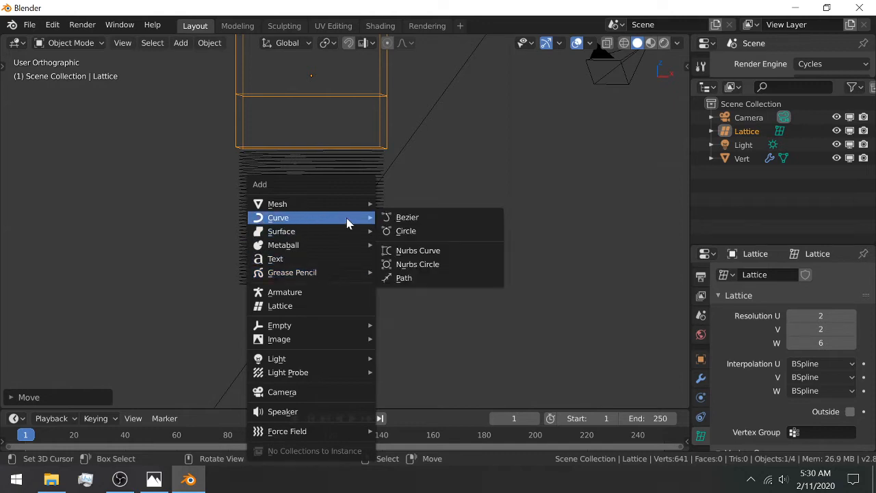
click(412, 277)
middle_drag(308, 244, 315, 293)
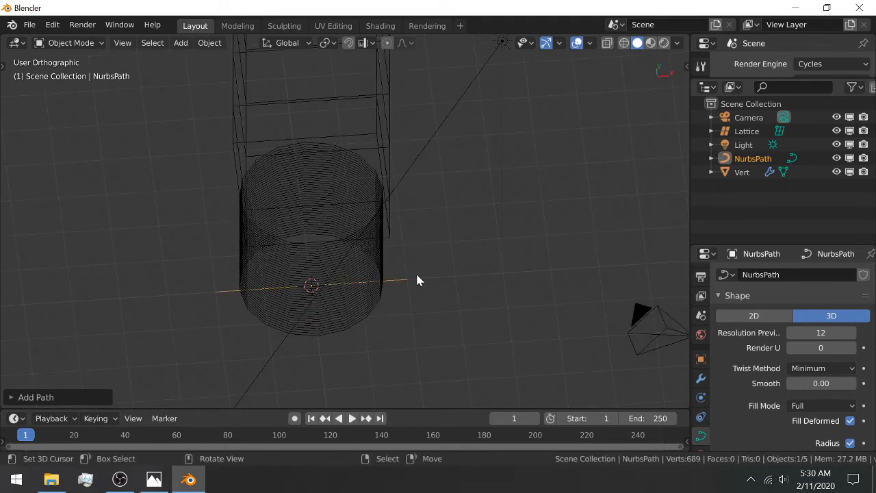
Step: Rotate the path's +X end point, its neighbour and the centre point -90° around global Z, pivoting on the centre point as Active Element
key(Tab)
scroll(348, 303, up, 4)
middle_drag(348, 303, 388, 225)
click(528, 244)
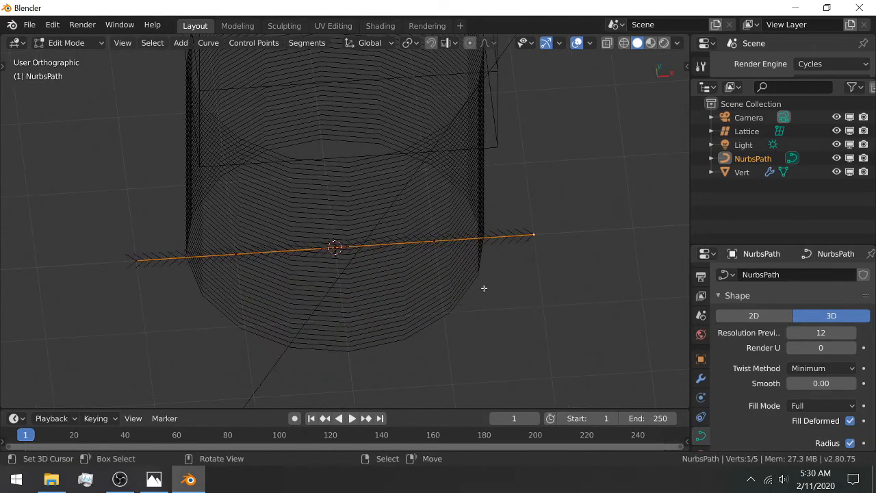
middle_drag(483, 289, 376, 204)
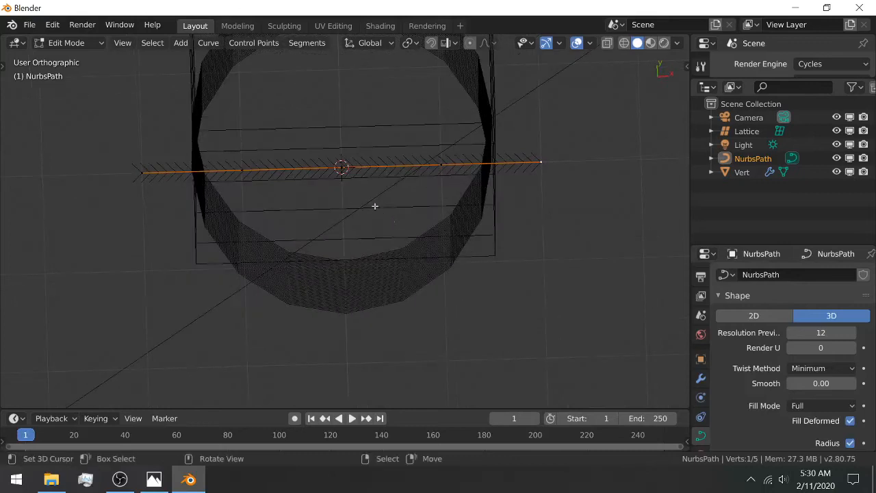
shift+click(441, 164)
shift+click(343, 167)
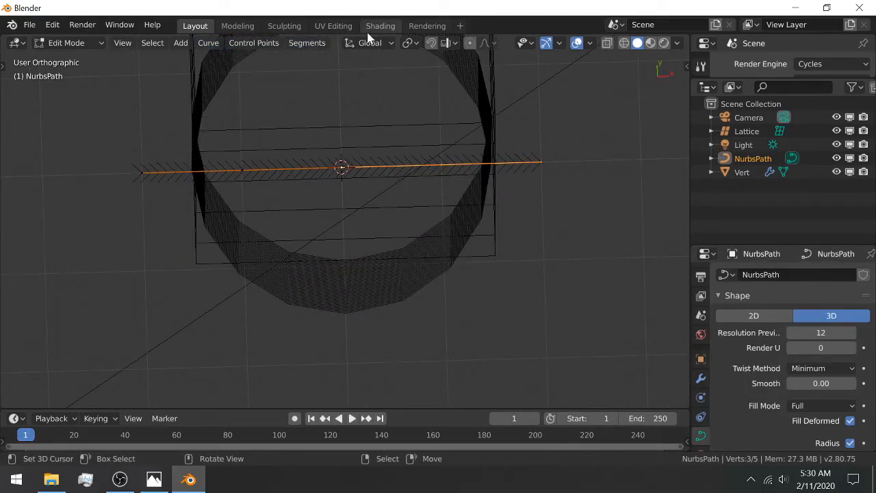
click(411, 42)
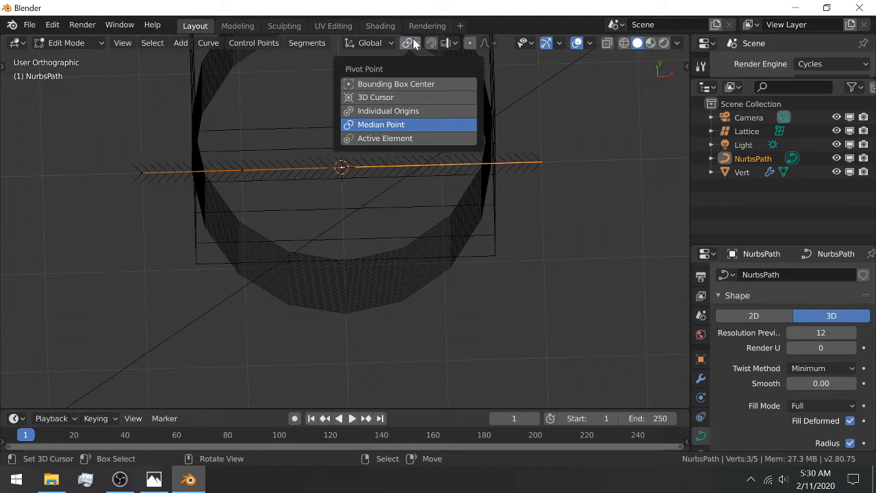
click(371, 139)
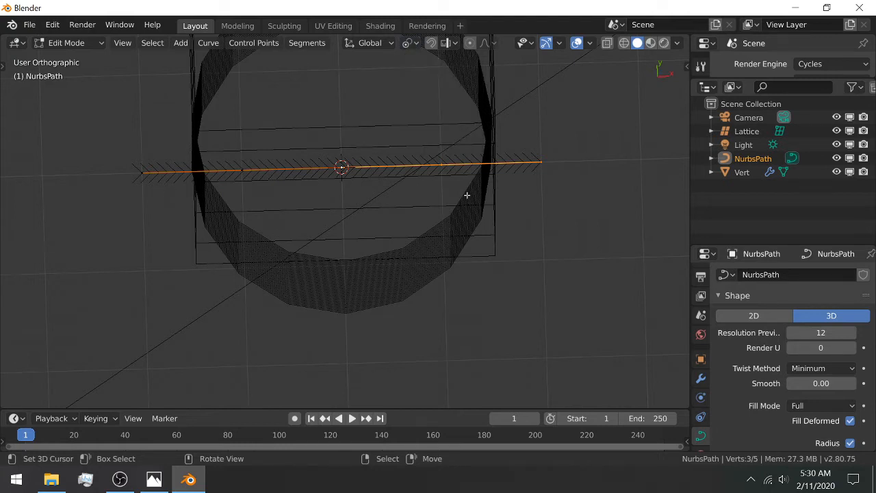
text(rz9)
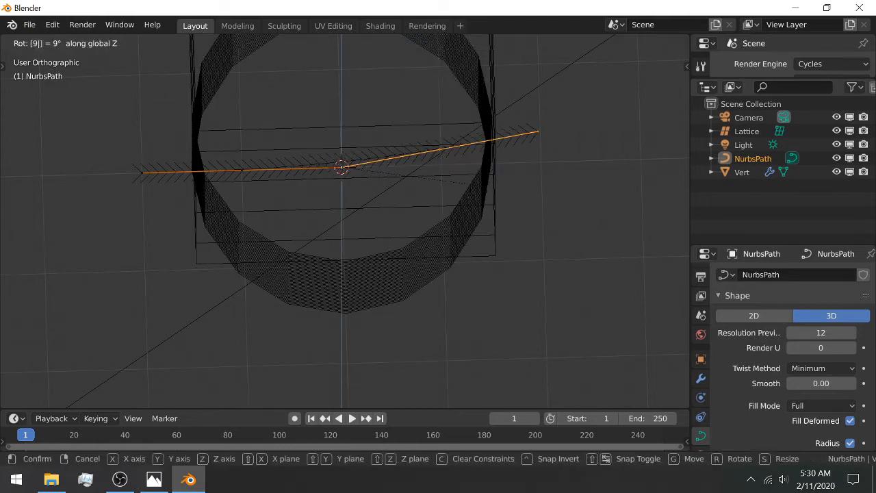
key(minus)
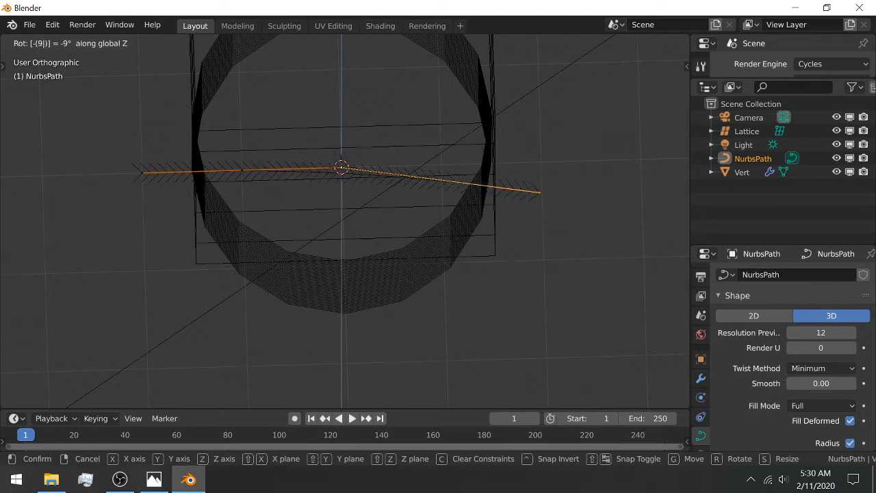
text(0)
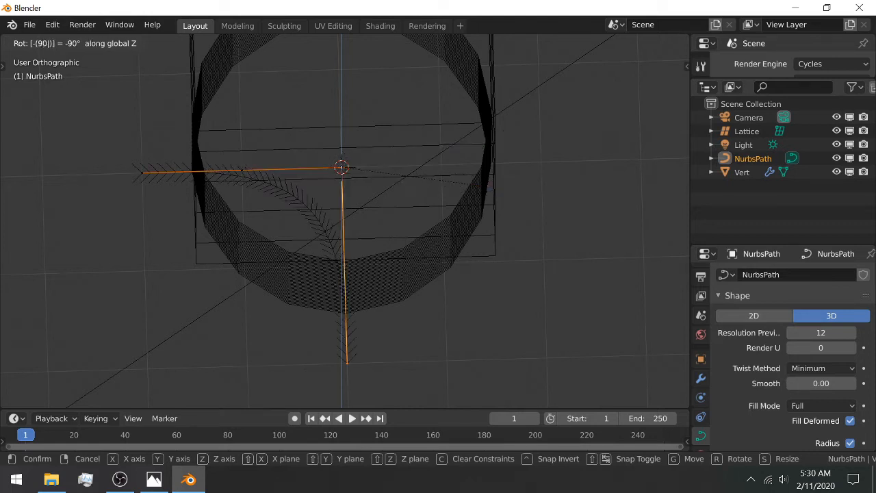
key(Return)
Step: Extrude the rotated end point of the path -1 m along the global X axis and repeat the extrusion once
click(333, 357)
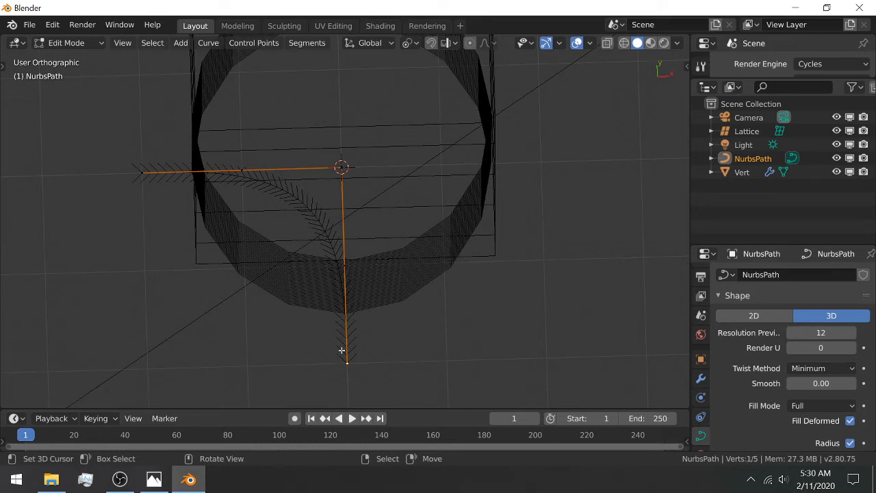
key(e)
key(x)
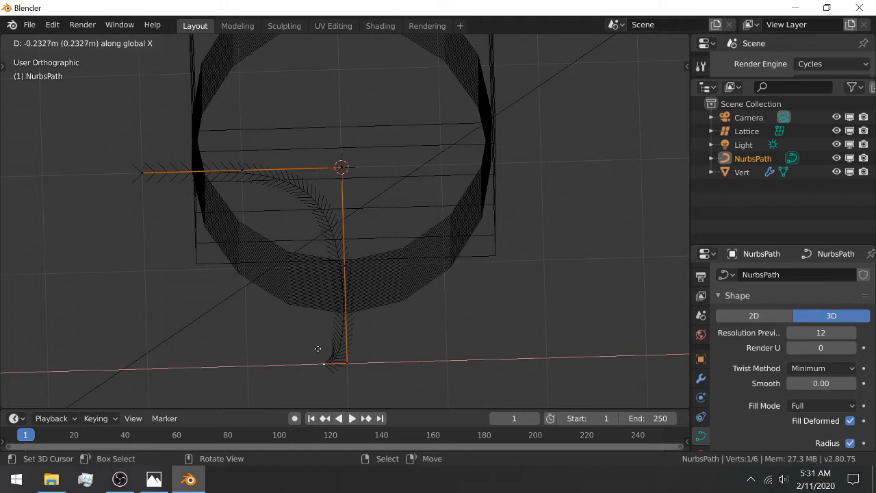
text(-1)
key(Return)
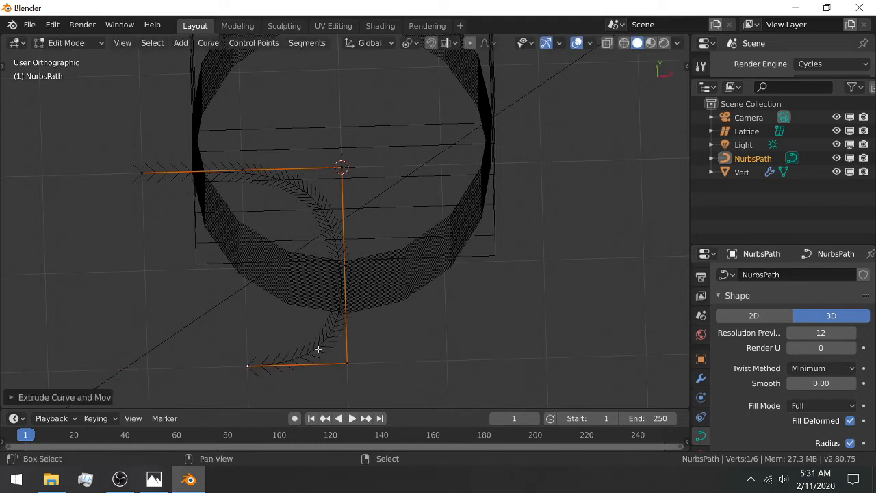
key(shift+r)
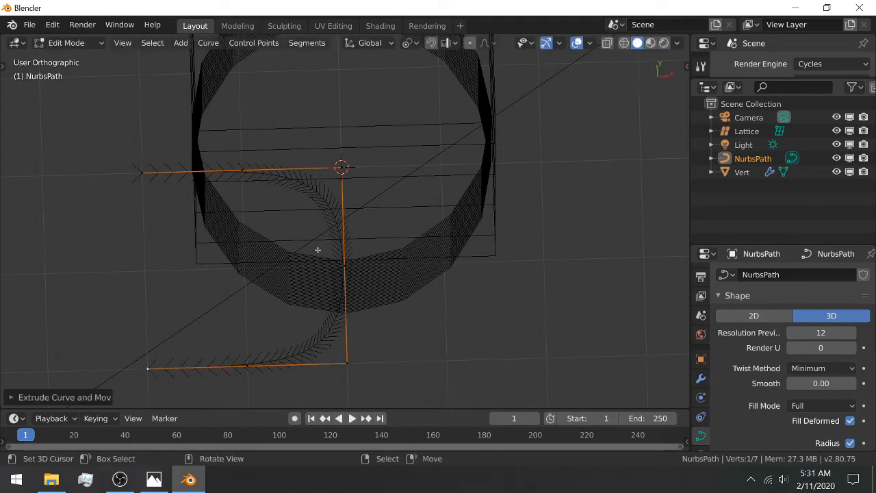
Step: Delete the control point midway along the path's section between its two corners and return to Object Mode
right_click(340, 249)
key(x)
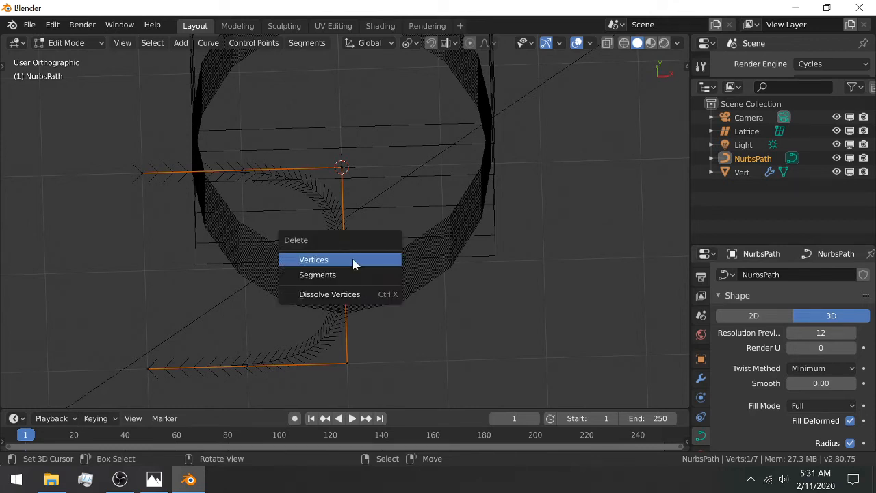
click(354, 264)
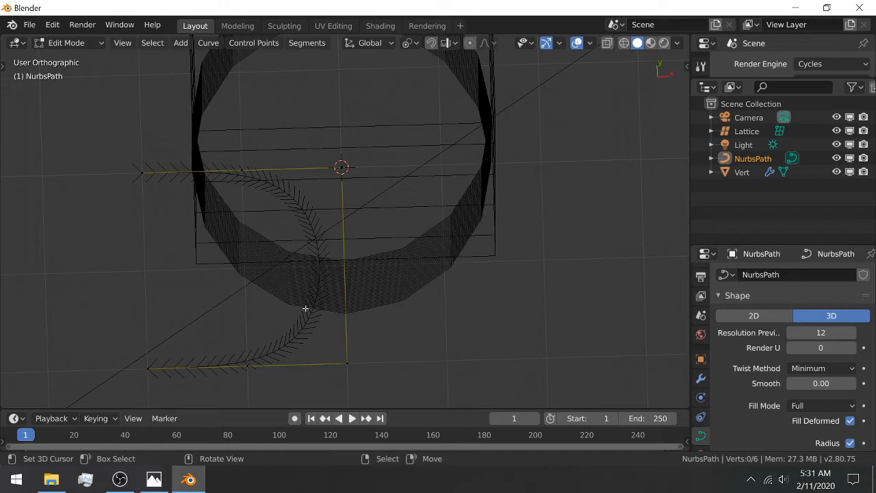
key(Tab)
middle_drag(266, 269, 315, 240)
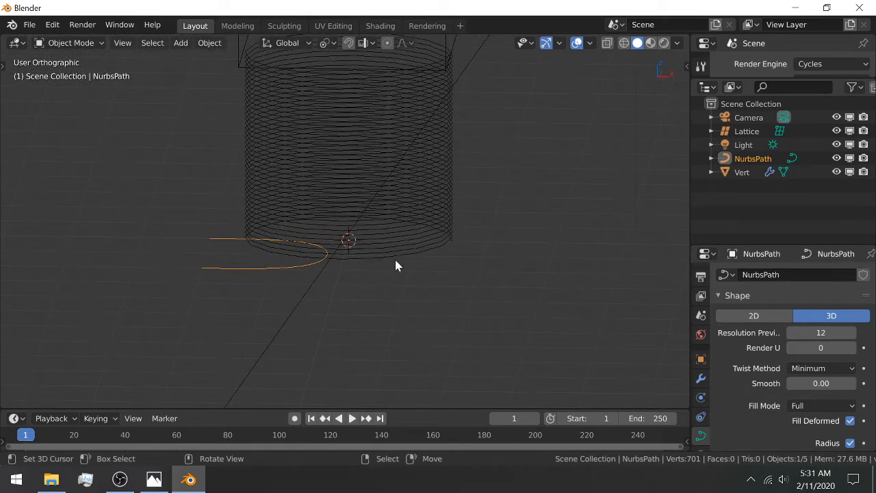
Step: Move all control points of the path about 2 m along global X so its open ends line up with the 3D cursor
key(Tab)
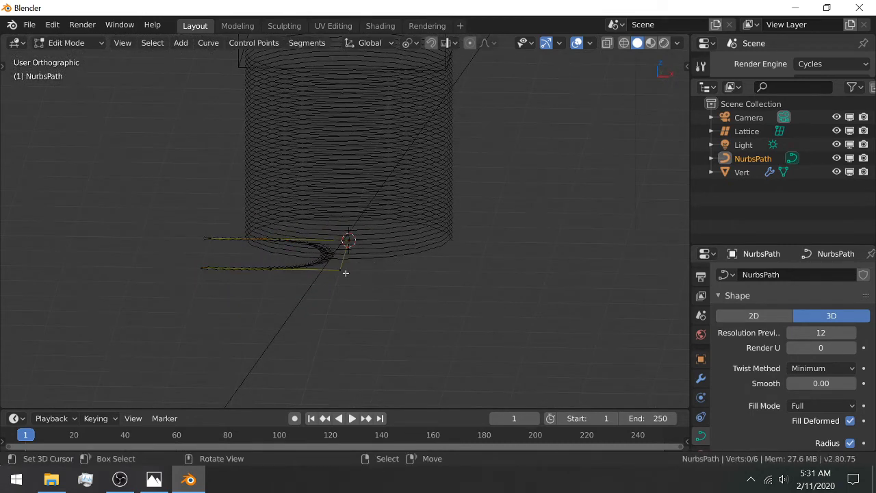
key(a)
key(KP_7)
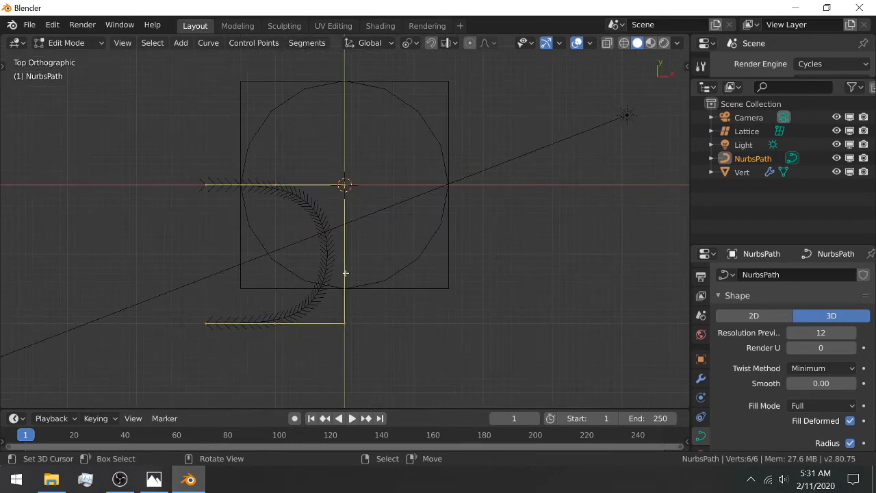
key(g)
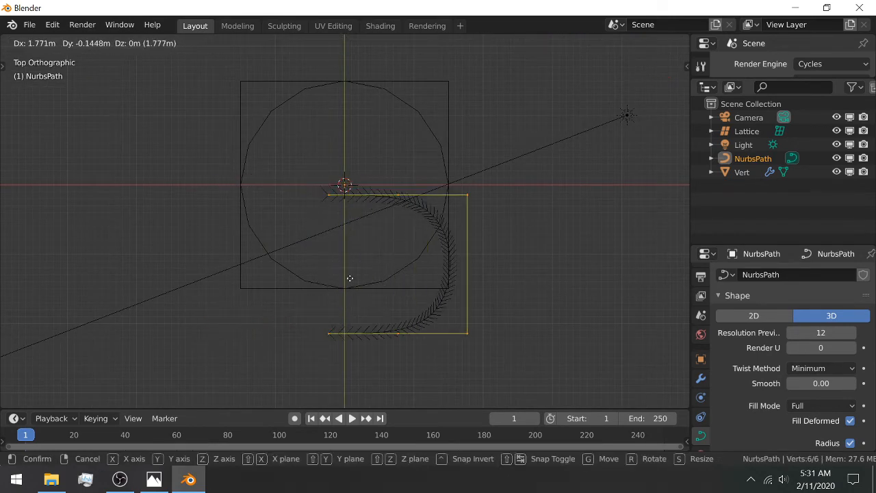
key(x)
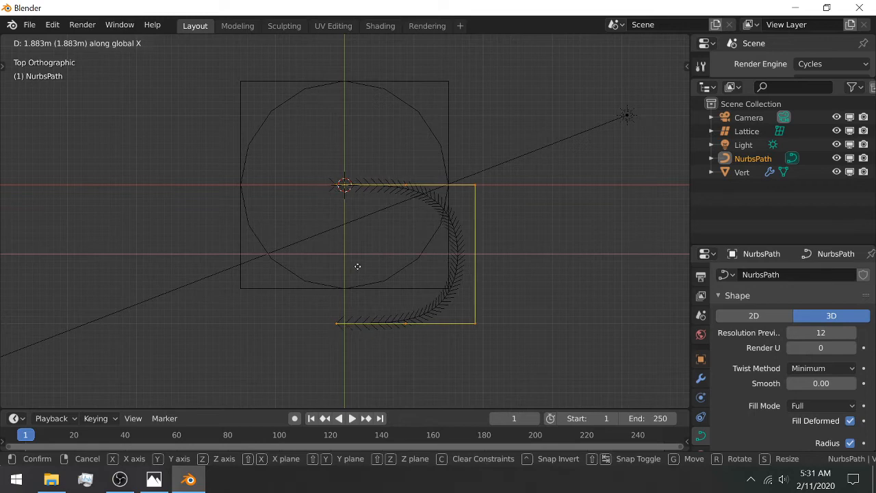
click(364, 264)
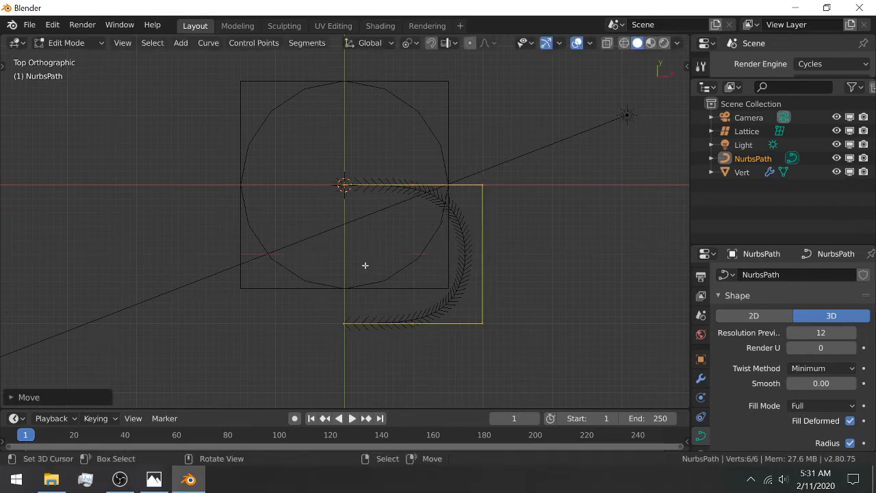
key(Tab)
middle_drag(365, 242, 417, 176)
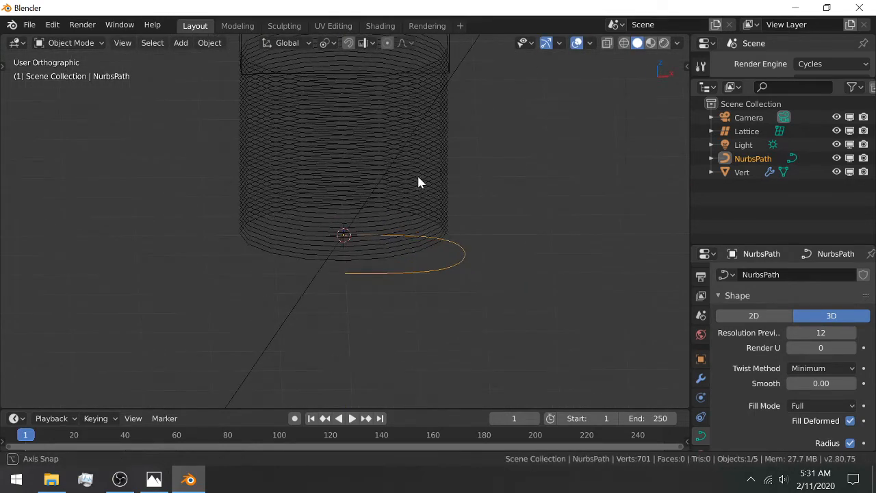
Step: Rotate the path object -90° around the global Y axis
key(r)
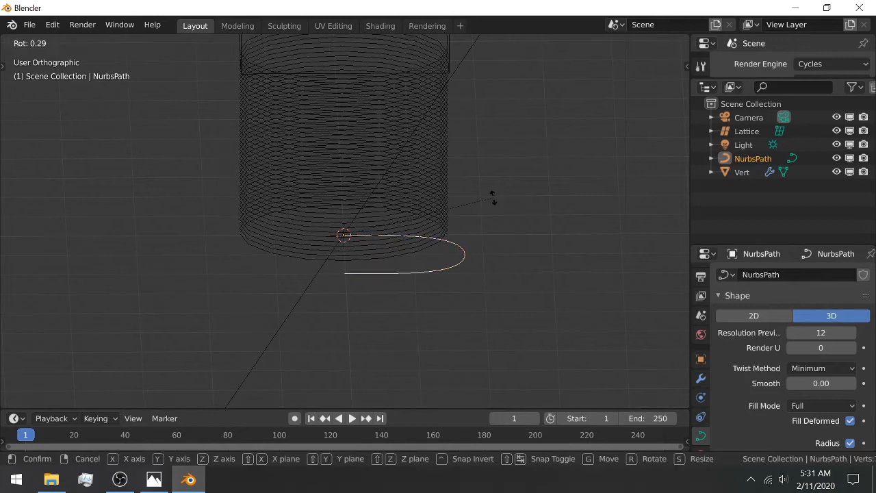
text(y)
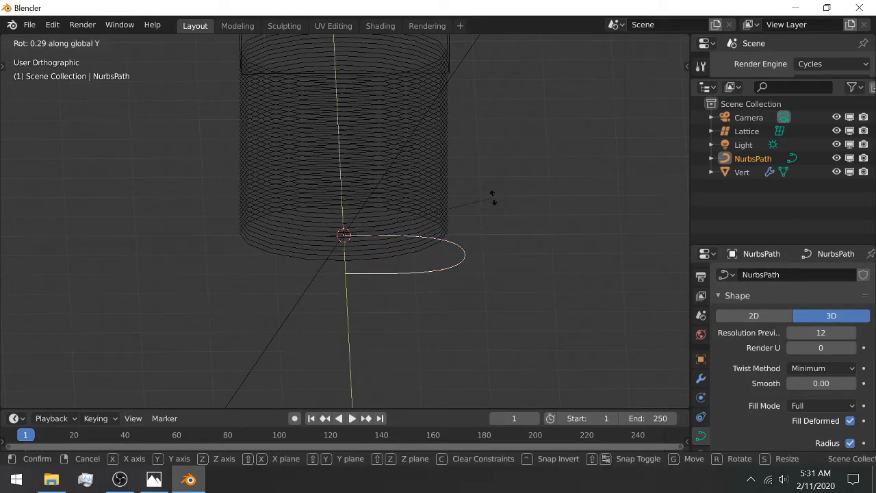
text(90)
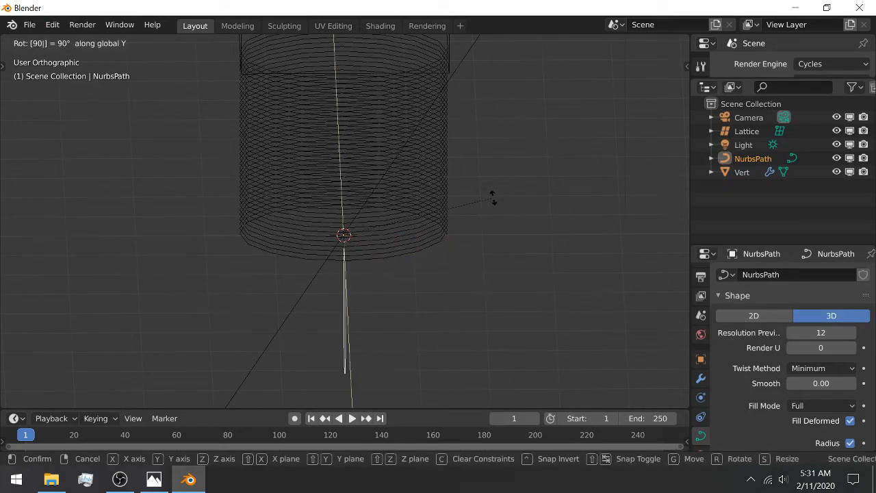
key(minus)
key(Return)
Step: Rotate the upright path object 90° around the global Z axis
middle_drag(485, 195, 285, 220)
scroll(355, 178, down, 3)
key(r)
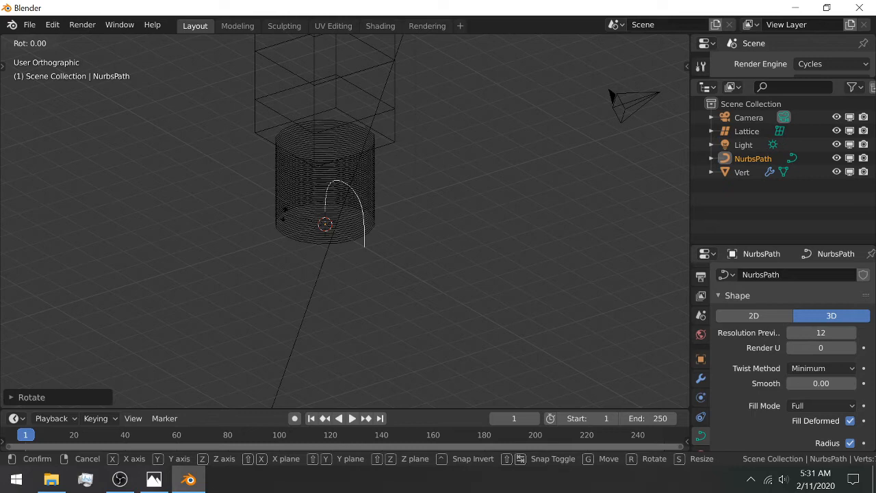
text(z-90)
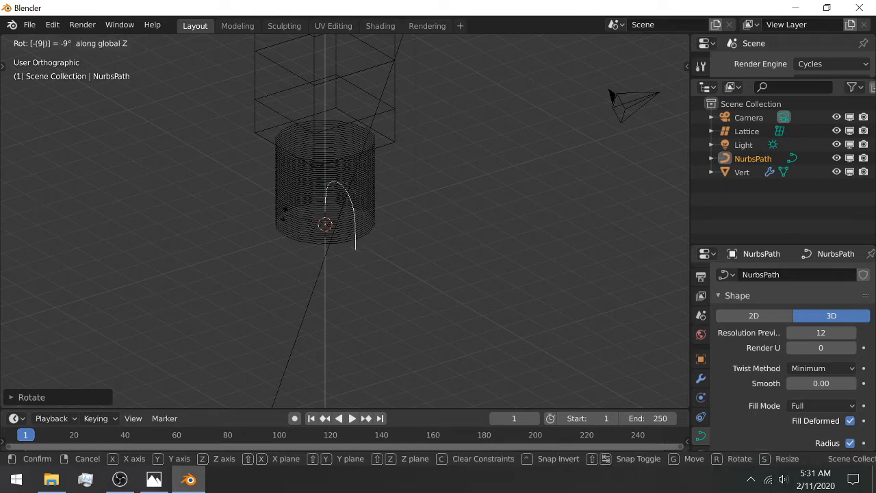
text(-)
key(Return)
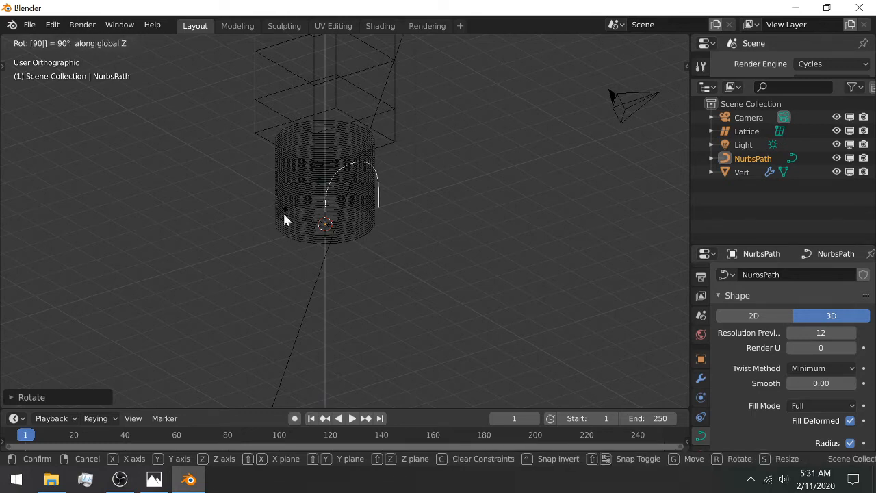
Step: Scale the path by 3 and raise it about 2 m along global Z, so its start sits inside the coil
key(s)
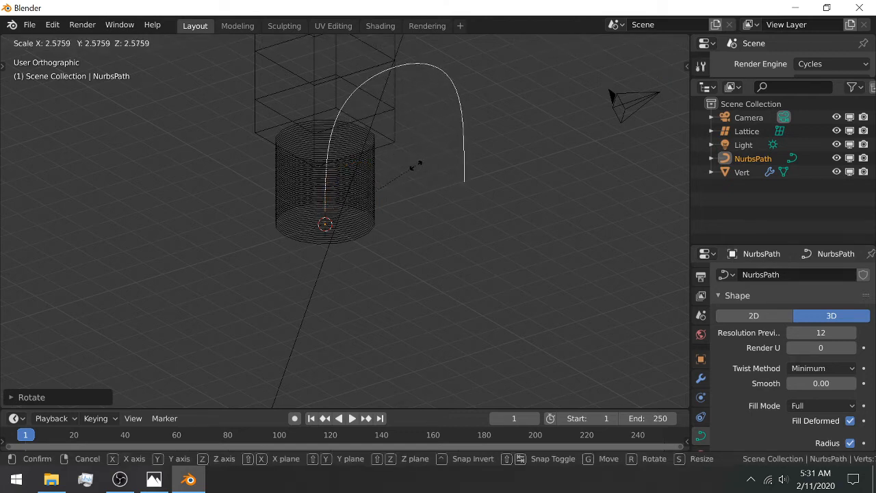
text(3)
key(Return)
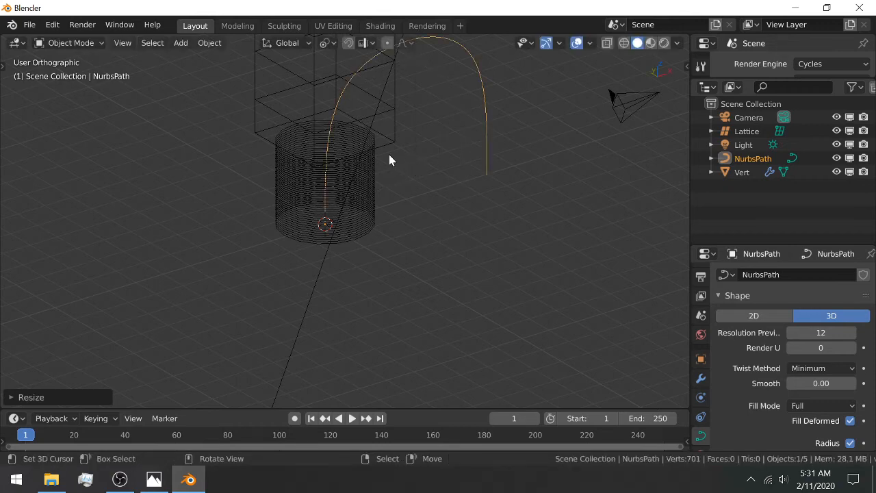
scroll(369, 137, up, 3)
middle_drag(335, 124, 284, 248)
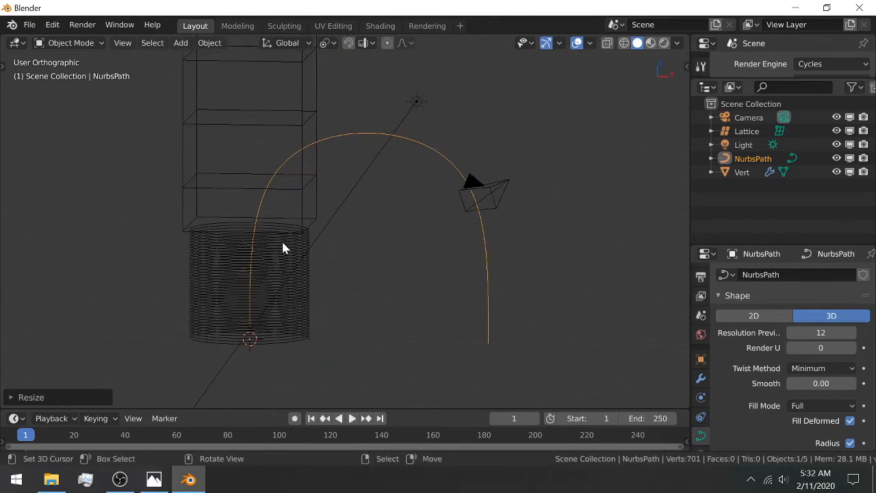
key(g)
key(z)
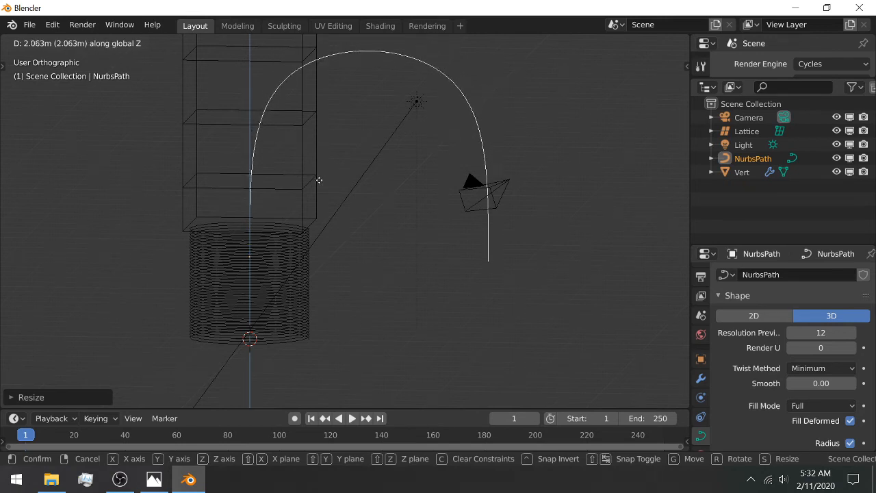
click(319, 183)
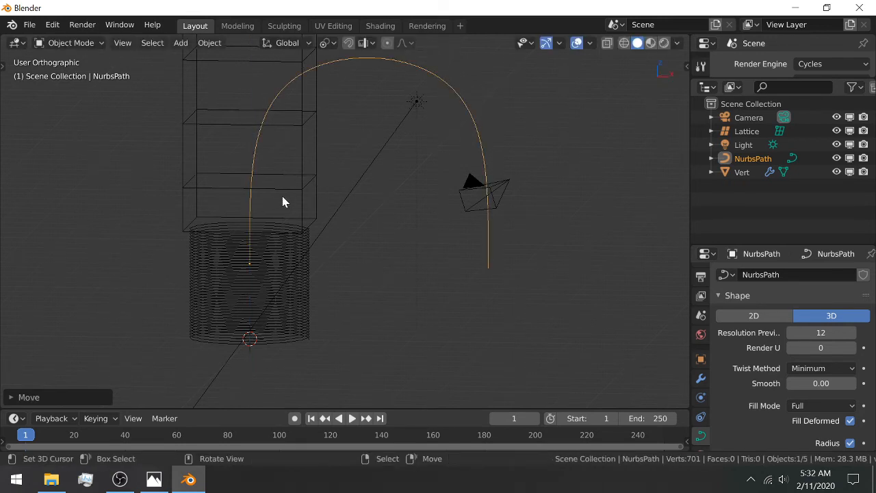
Step: Parent the path to the lattice with the Object option and deselect everything
shift+click(304, 150)
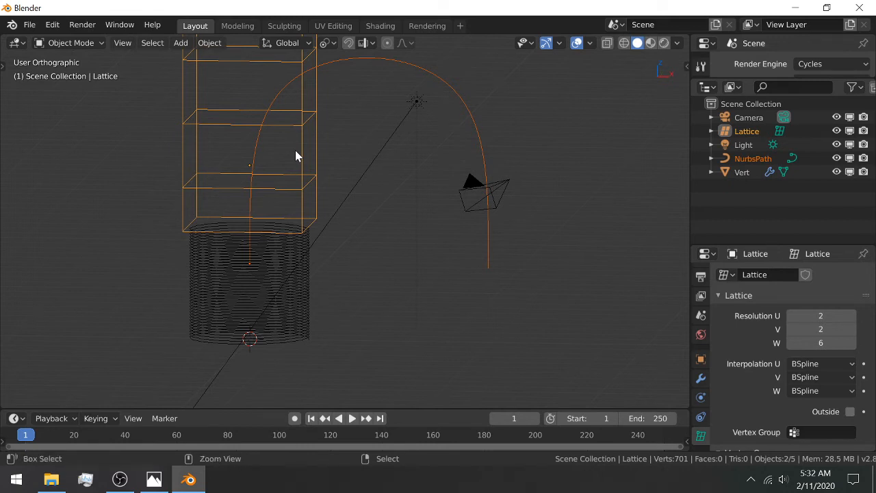
key(ctrl+p)
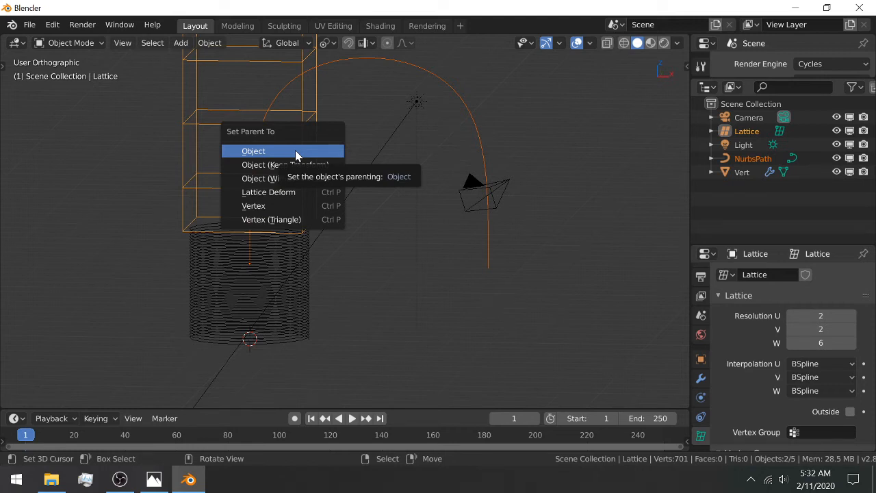
click(296, 151)
key(alt+a)
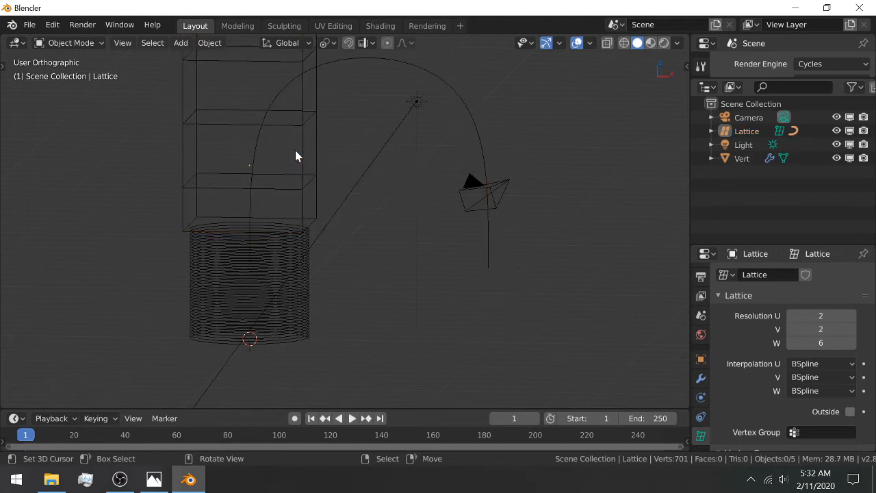
Step: Try moving the lattice down along global Z to test that the parented path follows it
click(302, 148)
key(g)
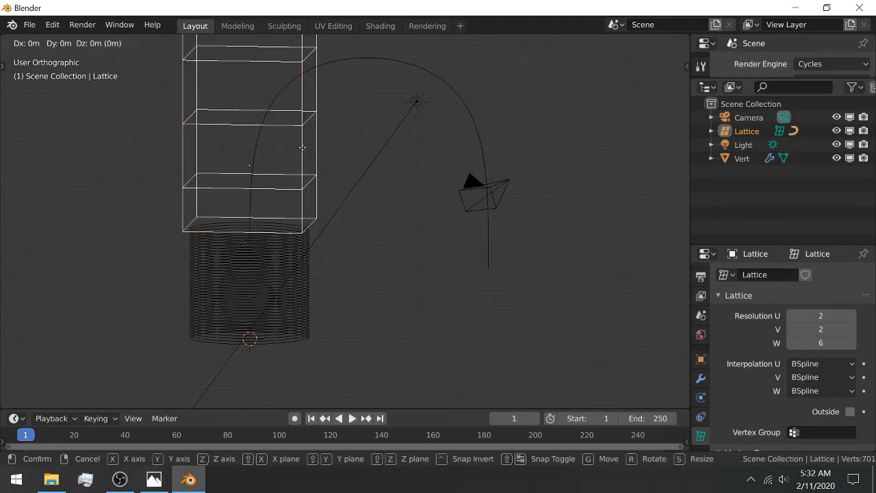
key(z)
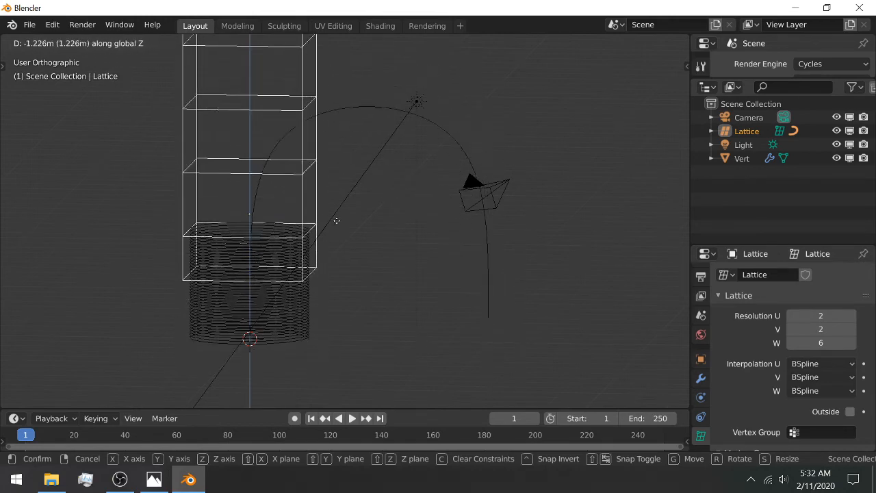
click(296, 248)
Step: Add a Lattice modifier to the coil and set its object to Lattice
shift+middle_drag(285, 279, 297, 194)
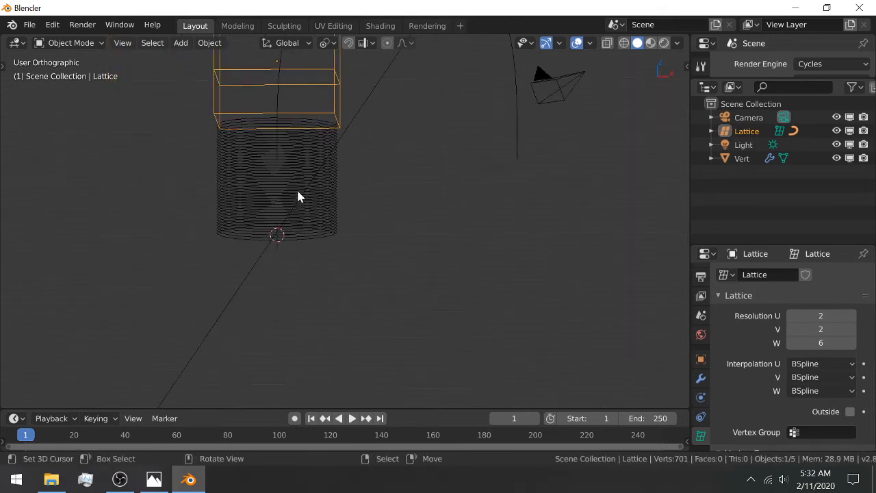
click(299, 191)
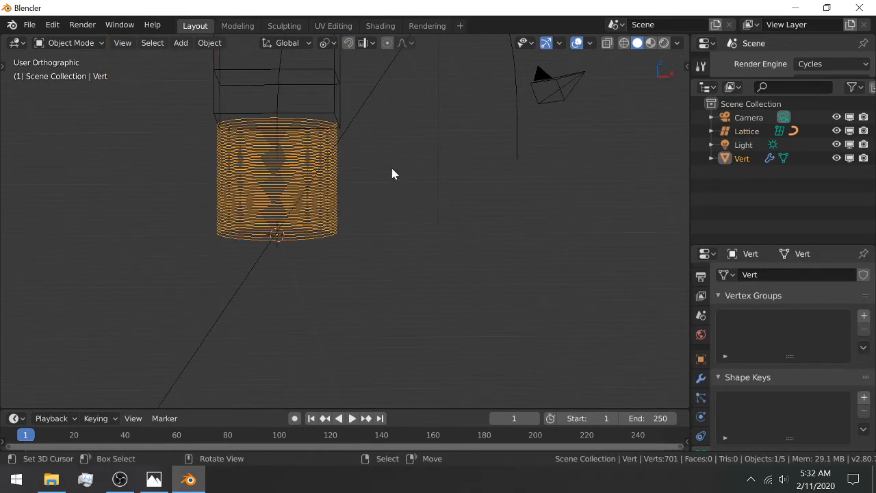
middle_drag(392, 173, 363, 172)
scroll(294, 200, up, 3)
scroll(294, 201, up, 1)
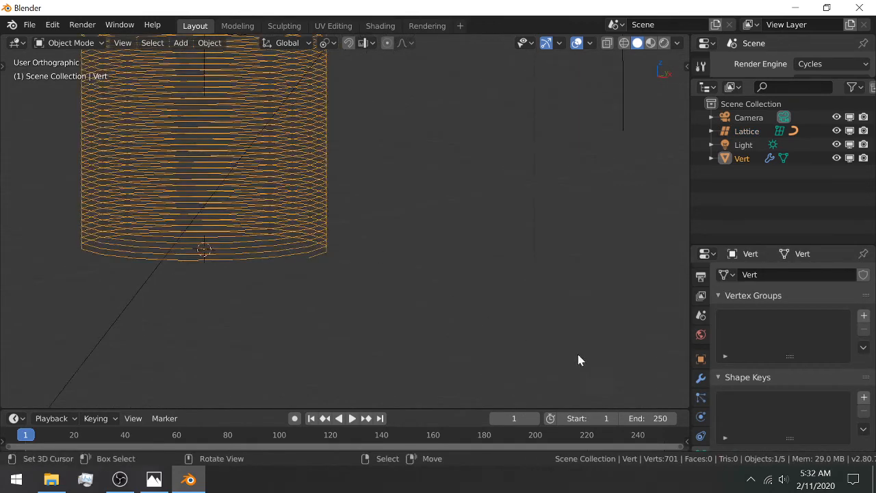
shift+middle_drag(453, 283, 512, 342)
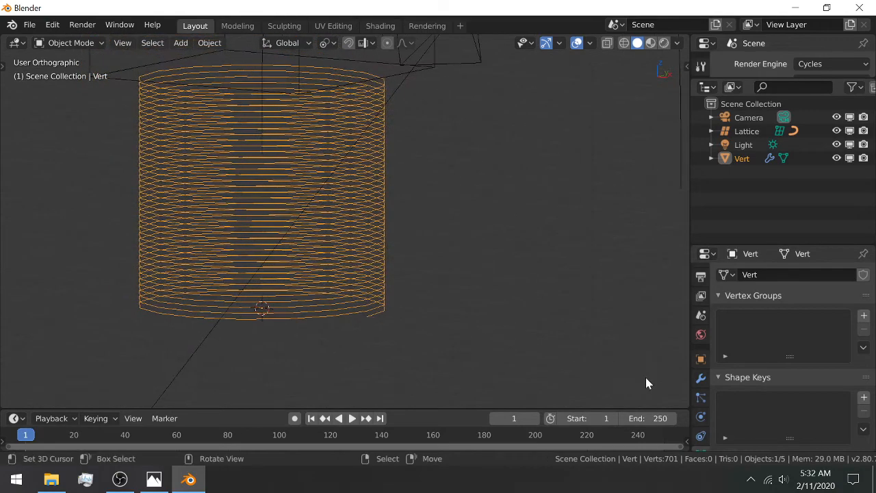
click(700, 378)
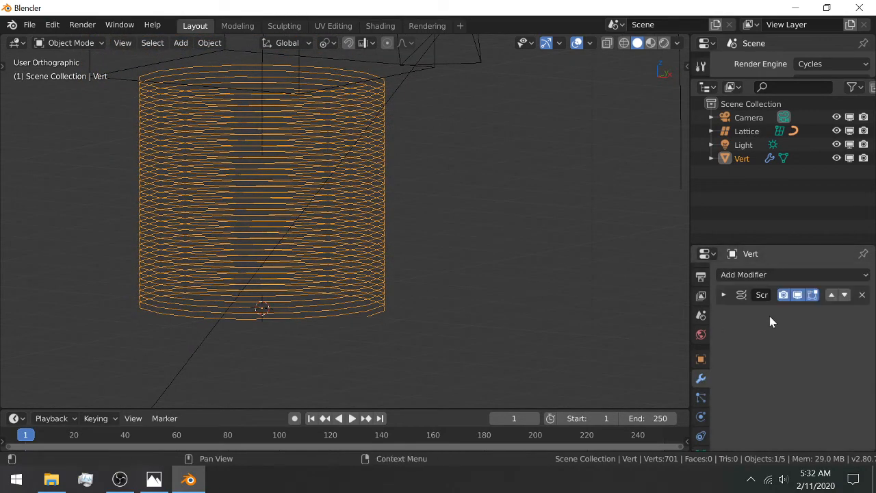
click(781, 275)
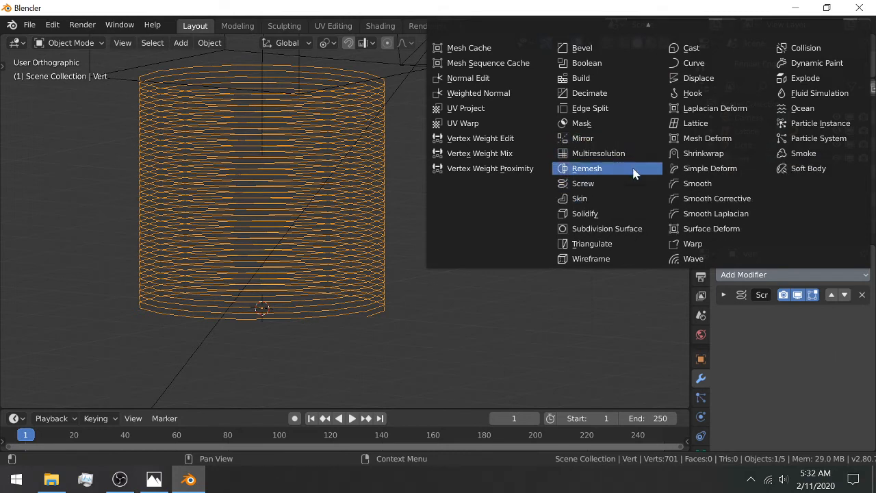
click(684, 123)
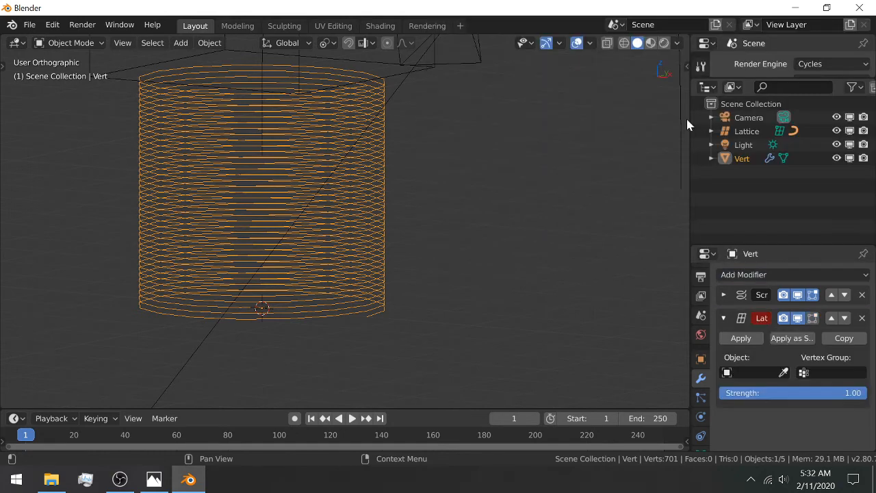
click(749, 370)
click(743, 231)
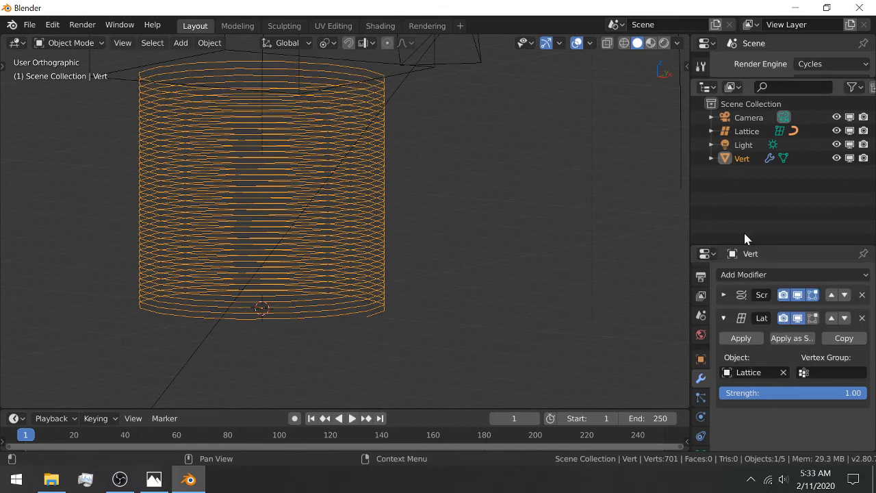
Step: Try moving the lattice along global Z to test how it deforms the coil
scroll(257, 280, down, 2)
middle_drag(257, 280, 298, 269)
click(372, 110)
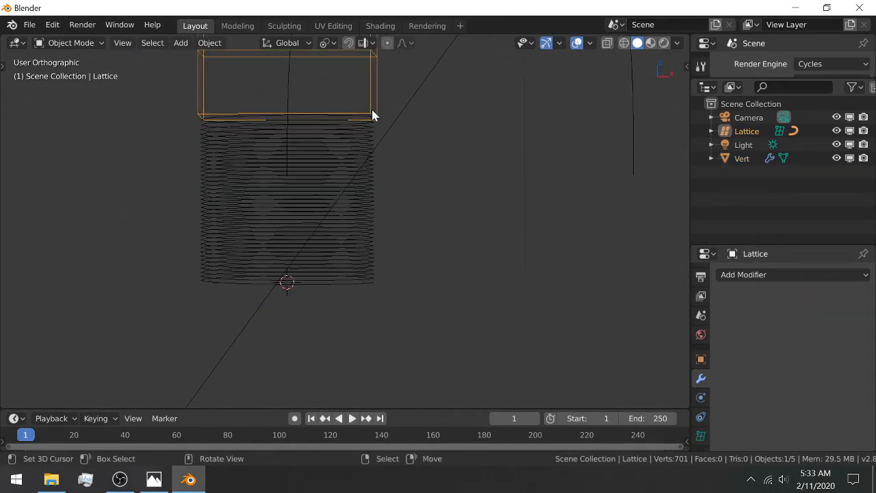
scroll(370, 110, down, 3)
key(Tab)
key(g)
key(z)
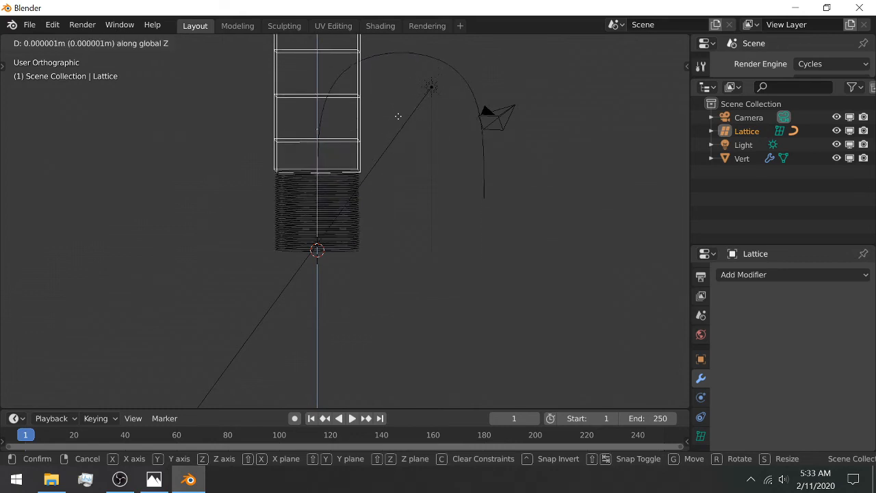
click(400, 171)
scroll(380, 189, up, 4)
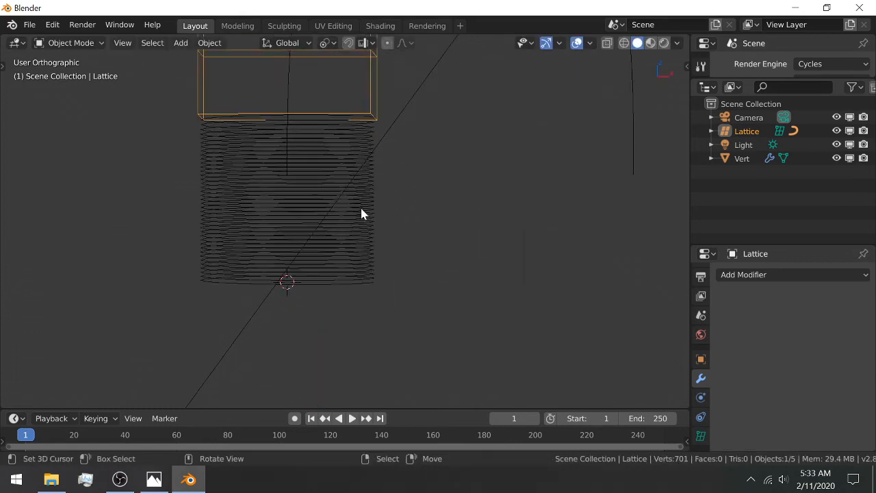
Step: Select the coil and collapse the settings of its Lattice modifier
click(318, 223)
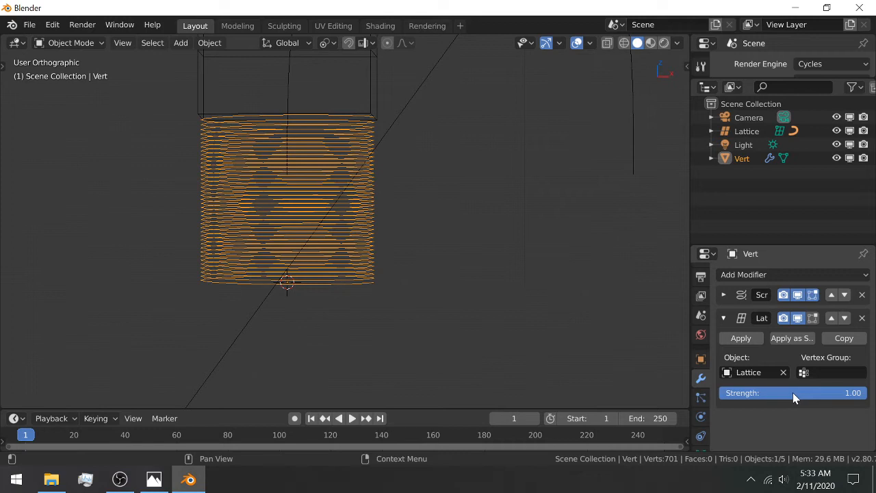
click(723, 317)
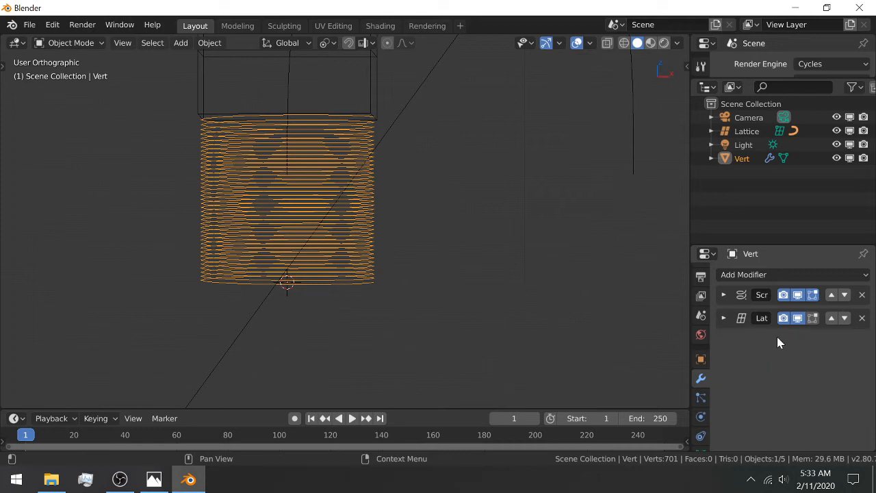
Step: Add a Curve modifier to the coil and set its object to NurbsPath
click(755, 277)
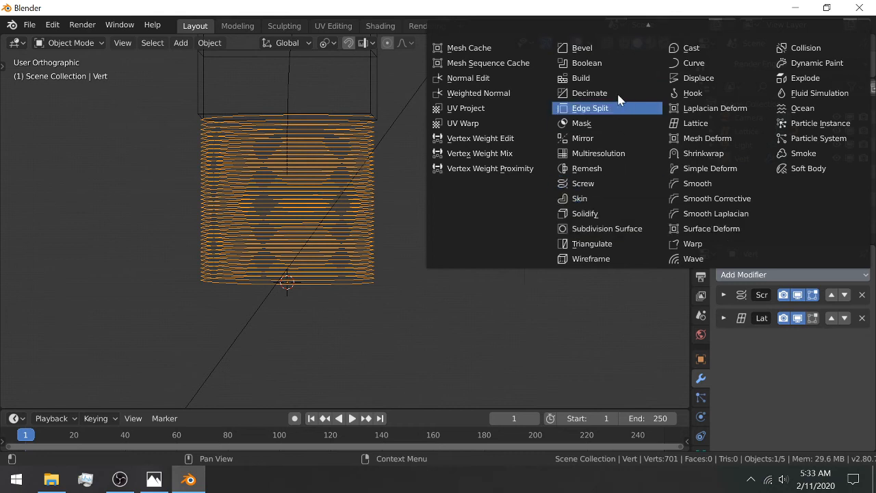
click(693, 63)
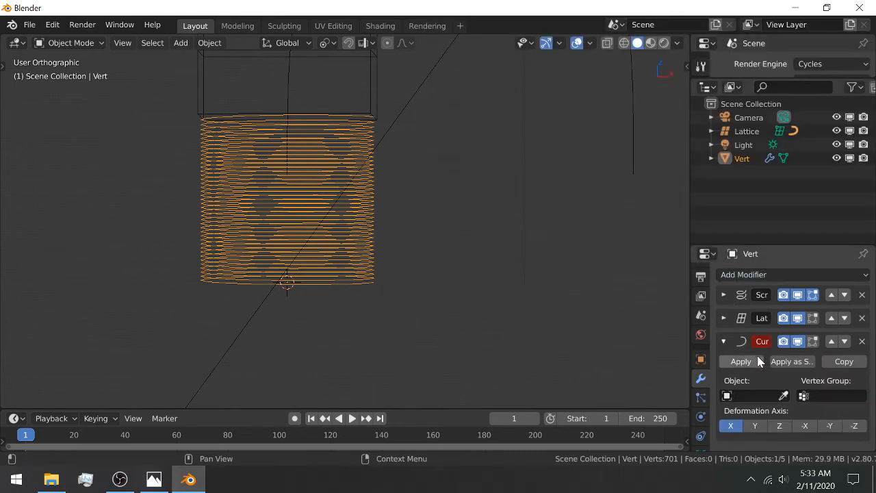
click(739, 395)
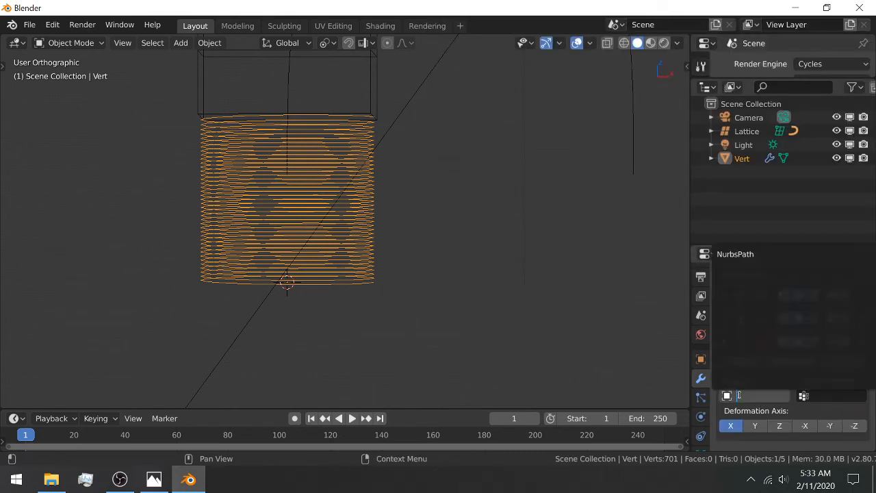
click(752, 253)
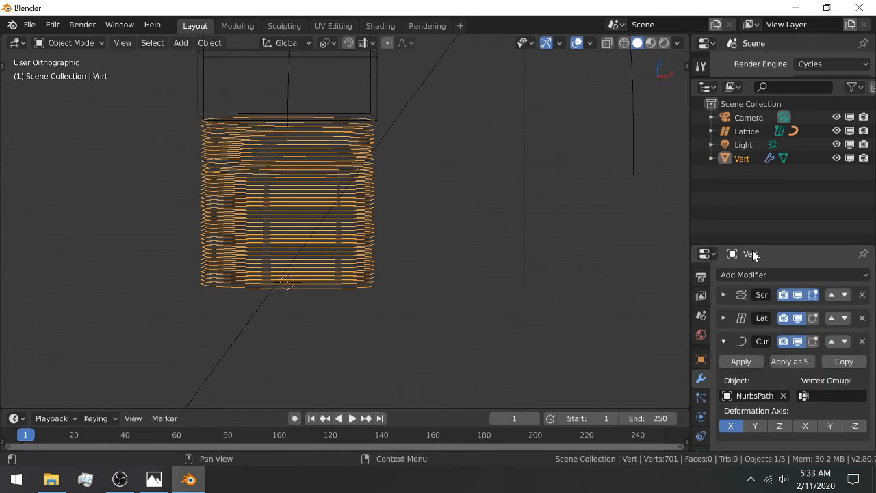
Step: Try moving the lattice along global Z to test how the coil bends along the parented path
click(363, 106)
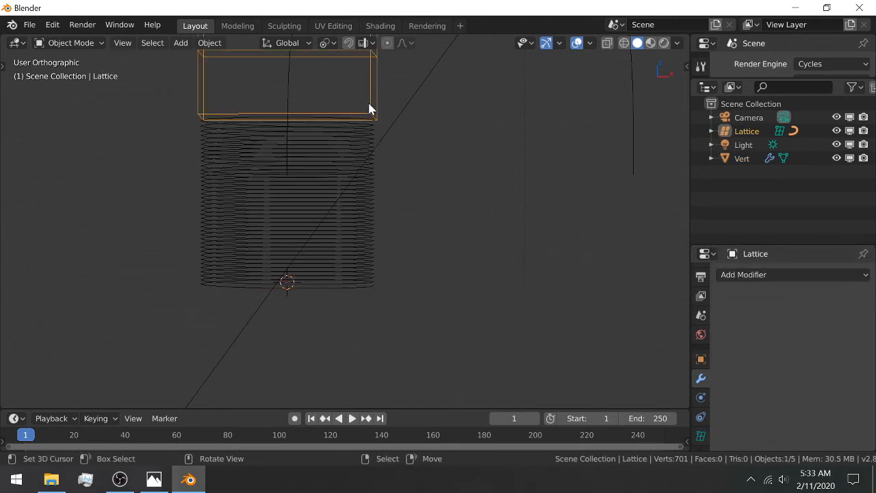
key(g)
key(z)
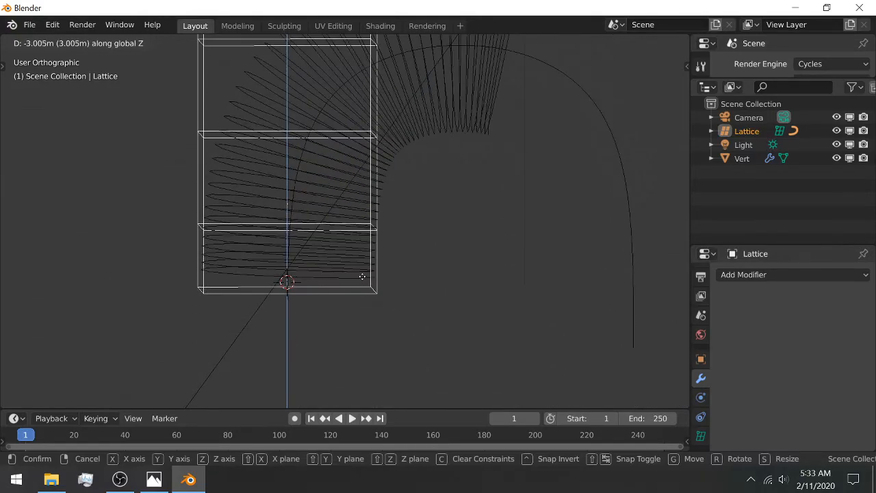
click(332, 96)
Step: Select the coil, collapse the settings of its Curve modifier, and clear the selection
click(286, 167)
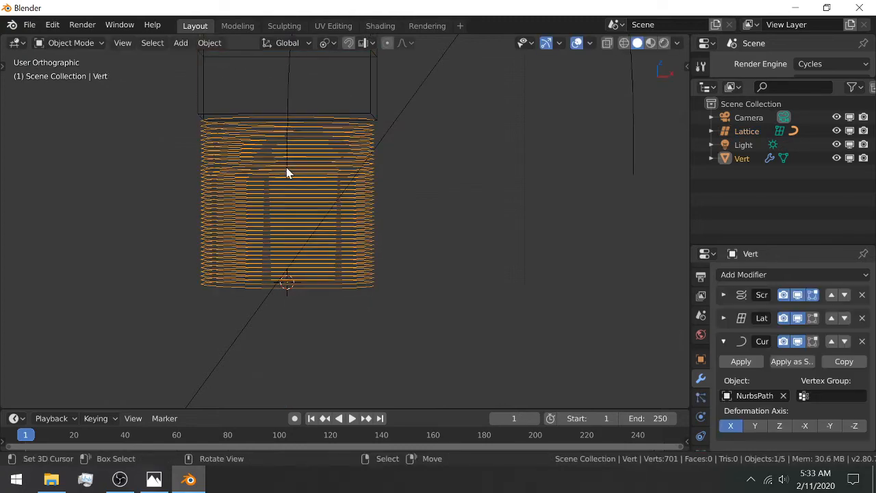
click(724, 341)
click(355, 198)
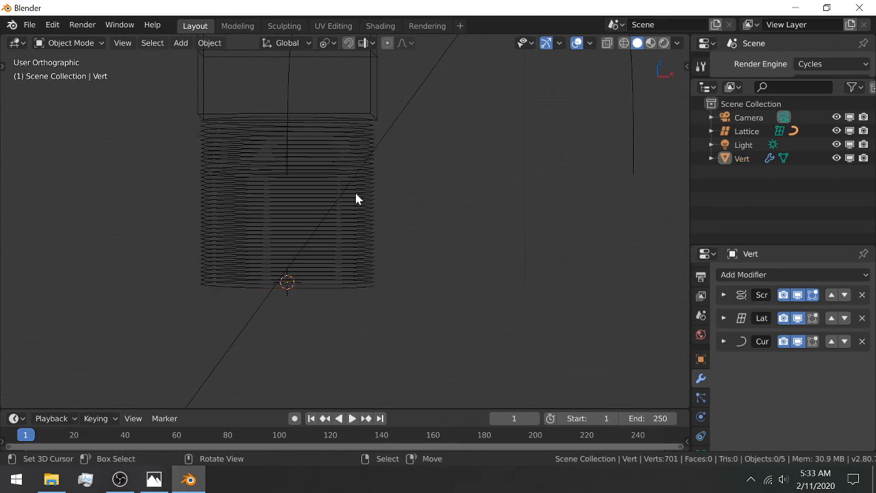
Step: Add a Skin modifier and a Subdivision Surface modifier to the coil to give the wire thickness
scroll(338, 199, up, 6)
scroll(338, 199, down, 5)
middle_drag(338, 199, 401, 250)
scroll(401, 251, up, 5)
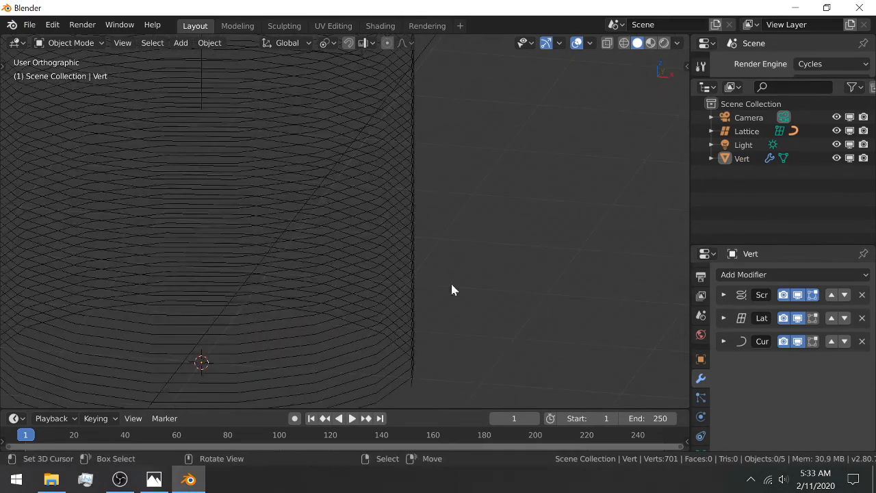
shift+middle_drag(445, 282, 436, 236)
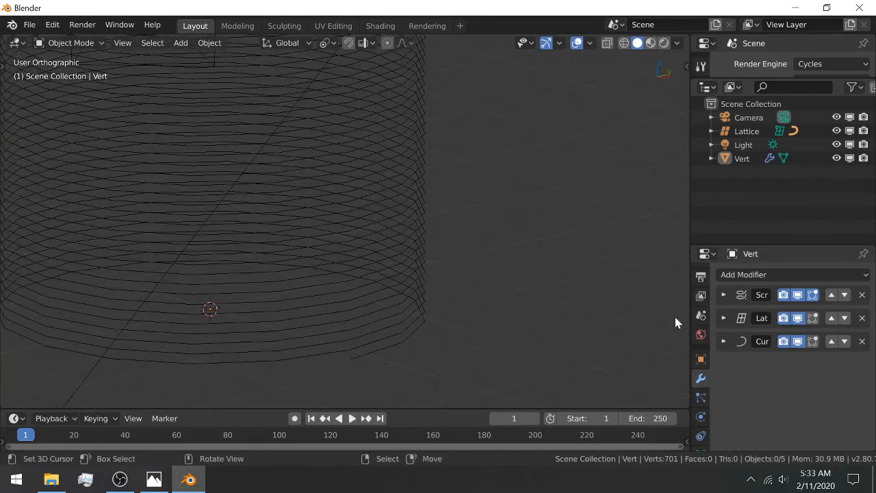
click(759, 275)
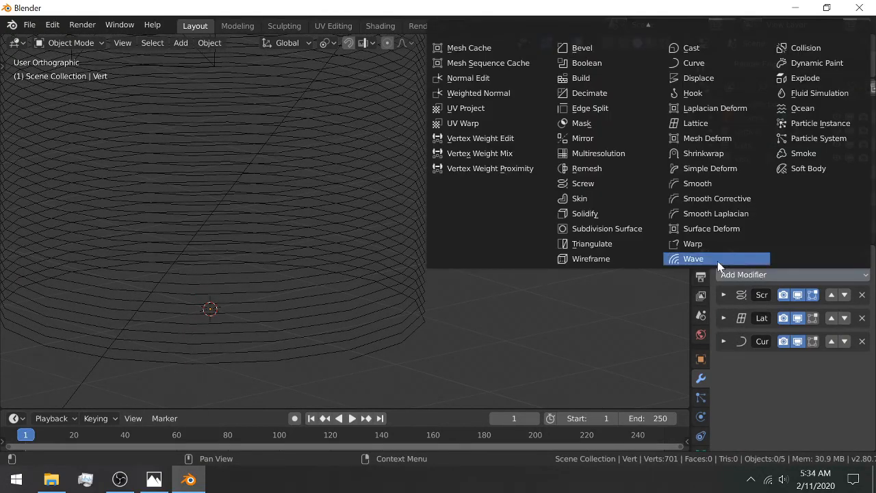
click(604, 196)
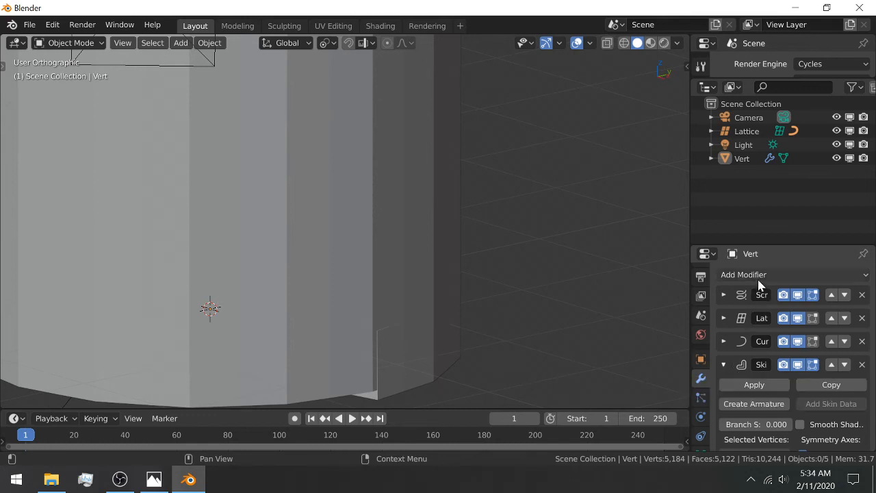
click(739, 275)
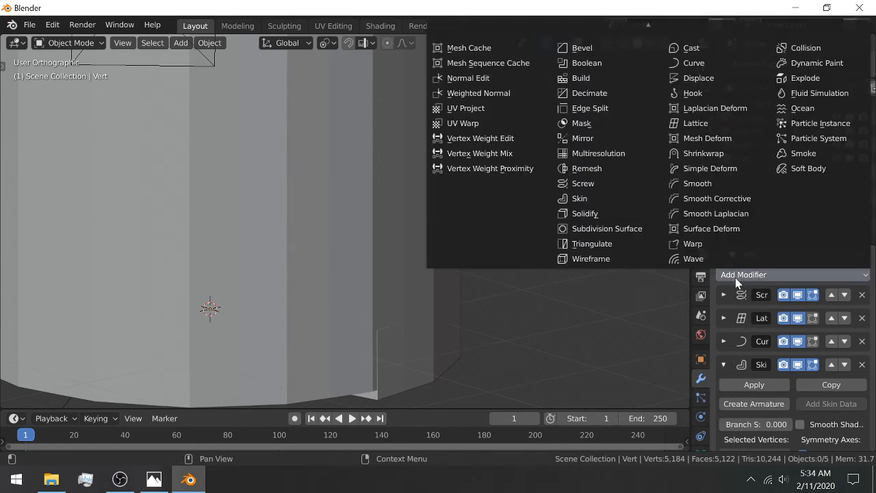
click(619, 227)
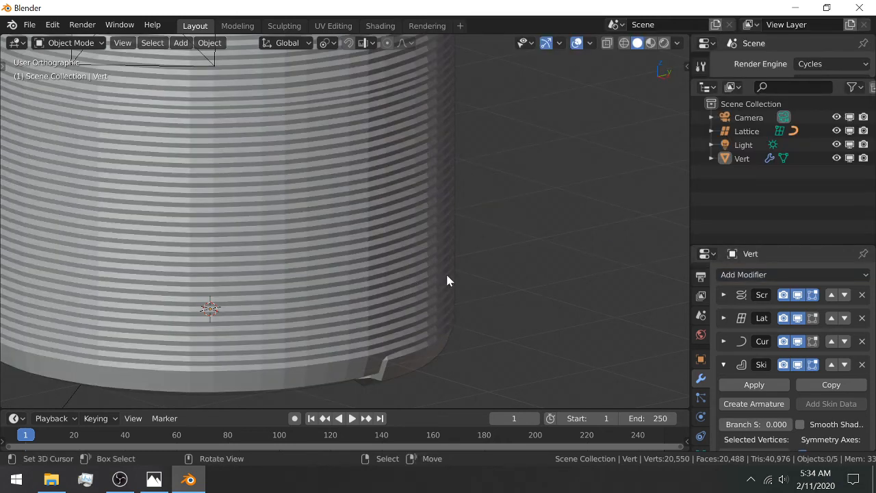
Step: In Edit Mode, resize the skin of the coil's vertex to about 0.2 of its size
key(Tab)
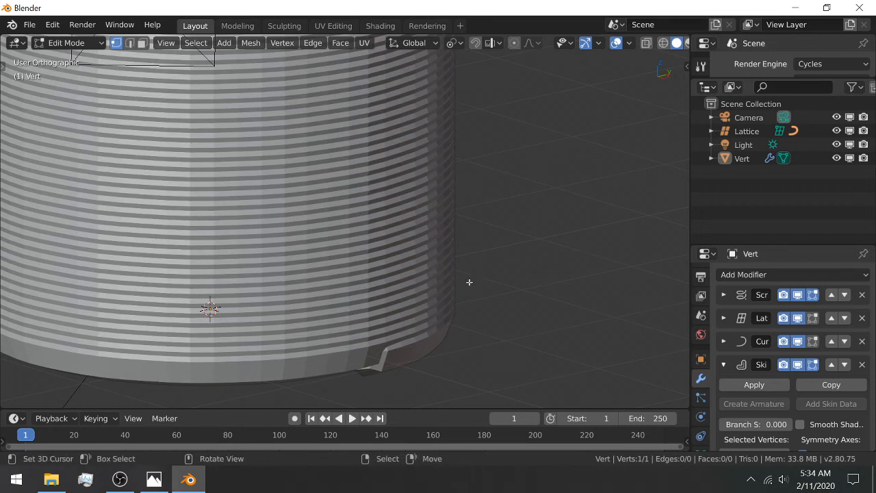
key(s)
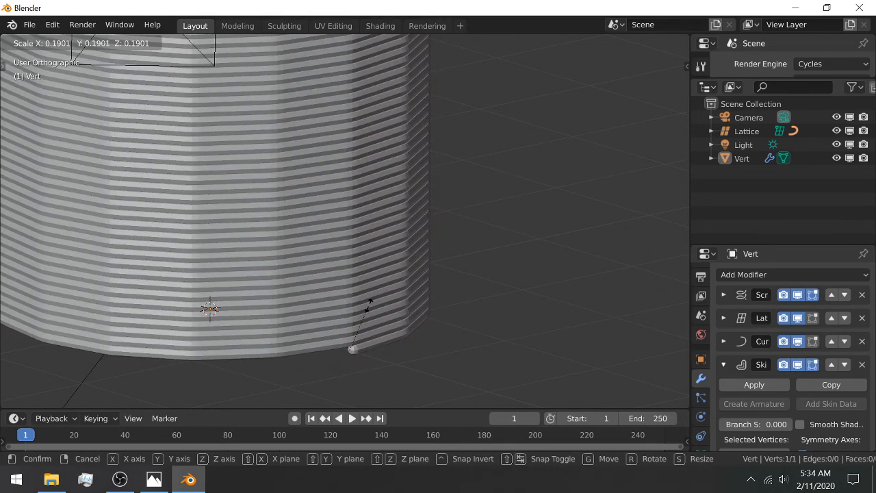
click(385, 302)
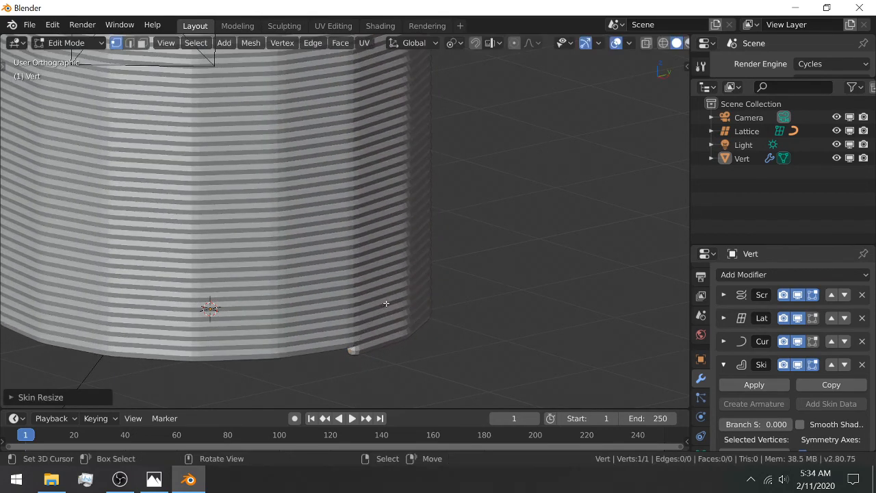
Step: Expand the coil's Screw modifier and set its Screw distance to 0.12 m to space the windings apart
middle_drag(423, 332, 377, 329)
scroll(385, 323, up, 4)
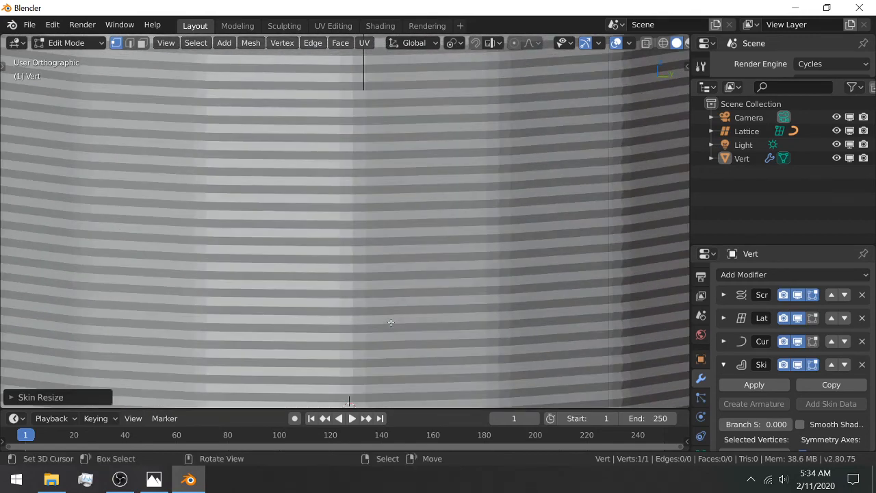
shift+middle_drag(418, 347, 404, 281)
scroll(405, 283, up, 2)
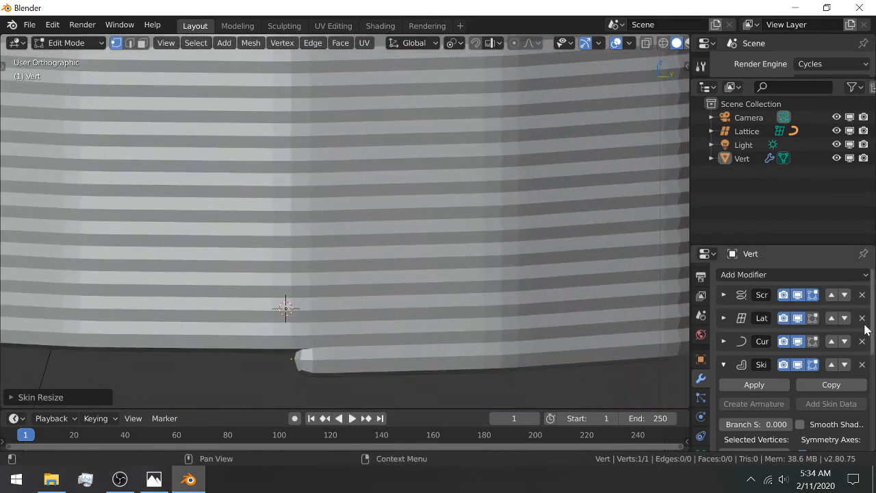
click(724, 294)
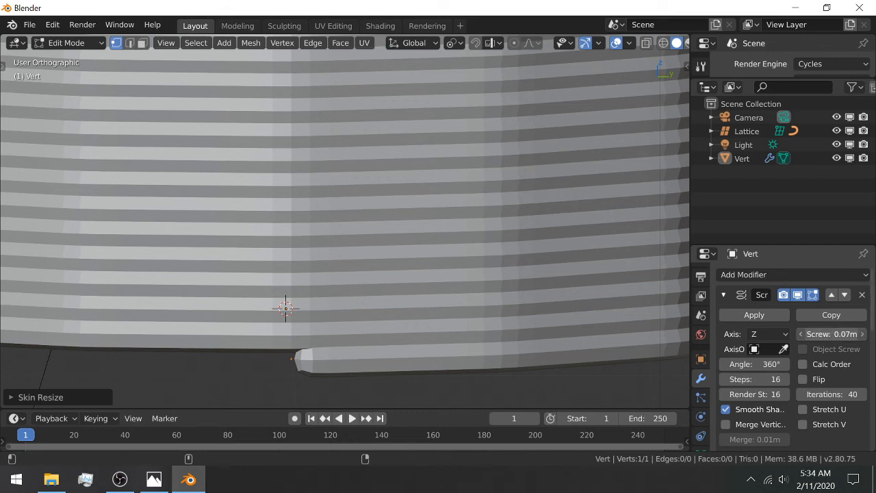
mouse_move(831, 334)
mouse_down()
mouse_move(855, 334)
mouse_move(832, 334)
mouse_move(841, 334)
mouse_up()
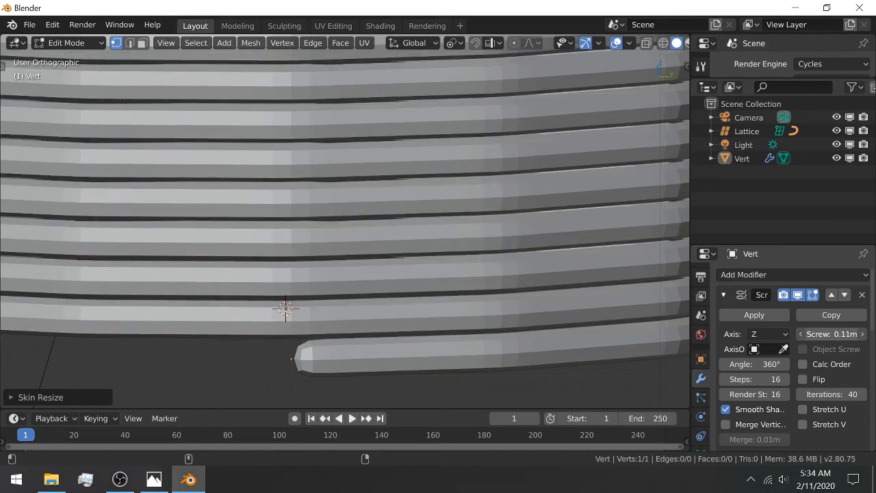
drag(840, 334, 843, 334)
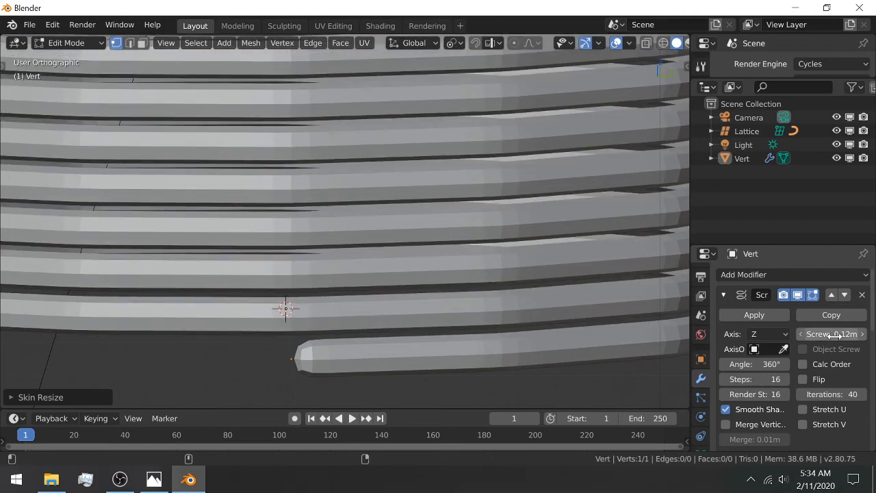
Step: Deselect the coil's vertex and return to Object Mode
scroll(472, 274, down, 8)
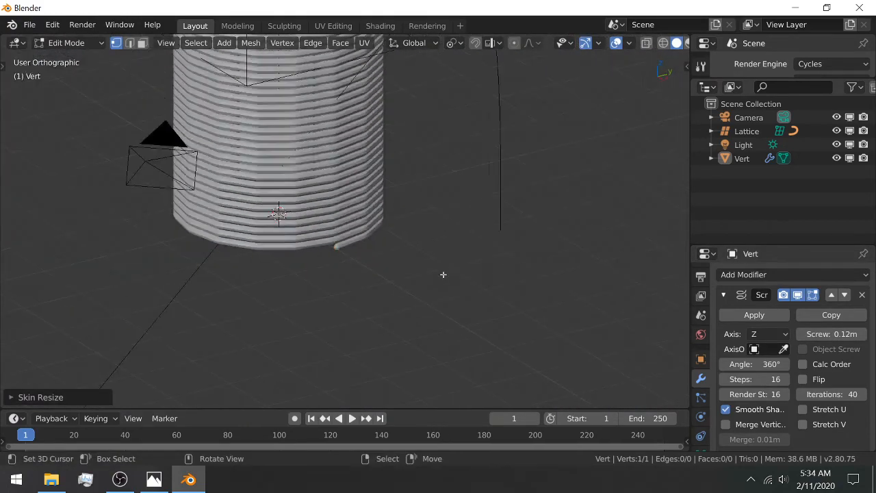
middle_drag(442, 275, 287, 256)
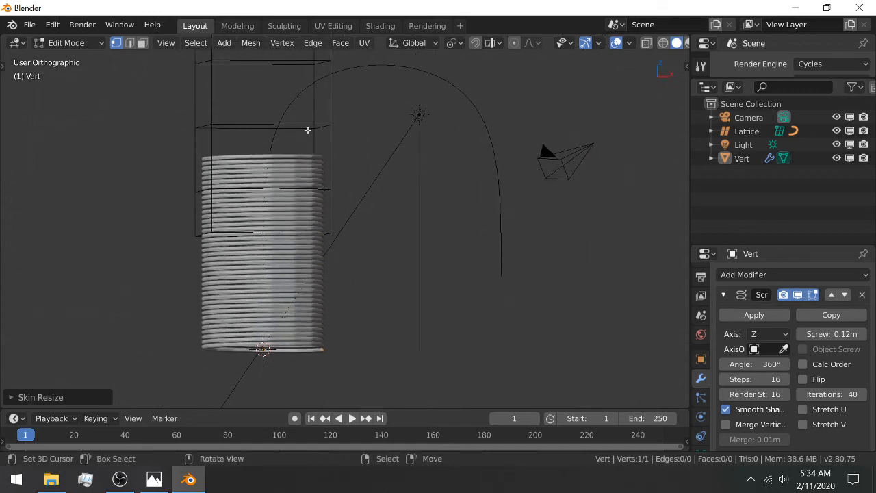
key(alt+a)
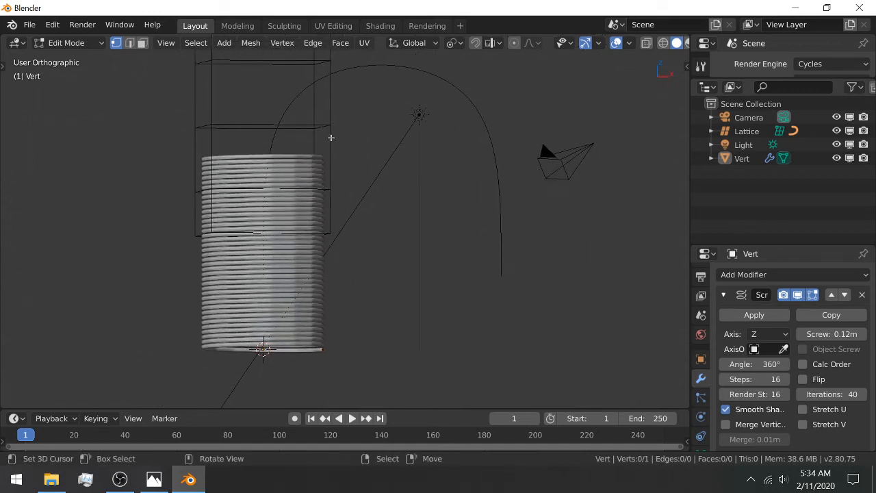
key(Tab)
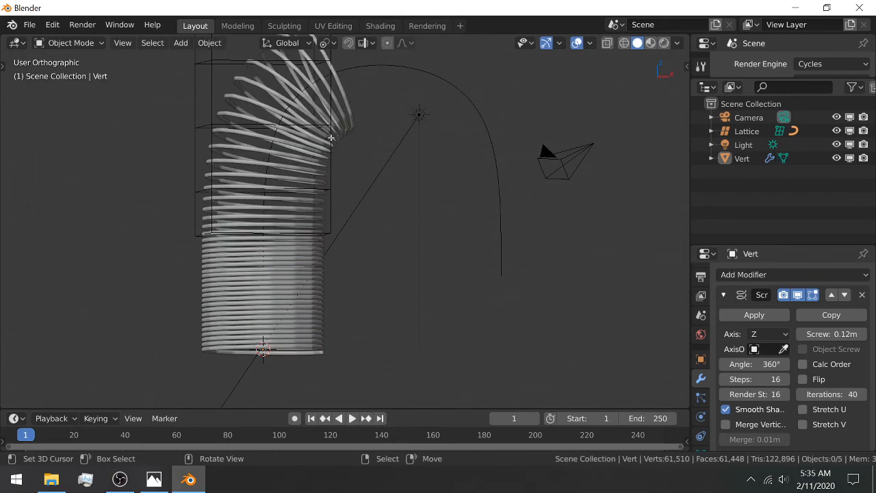
key(Tab)
key(Tab)
Step: Select the coil and raise the Screw modifier's Iterations to 94 so it extends along the whole arch
click(331, 139)
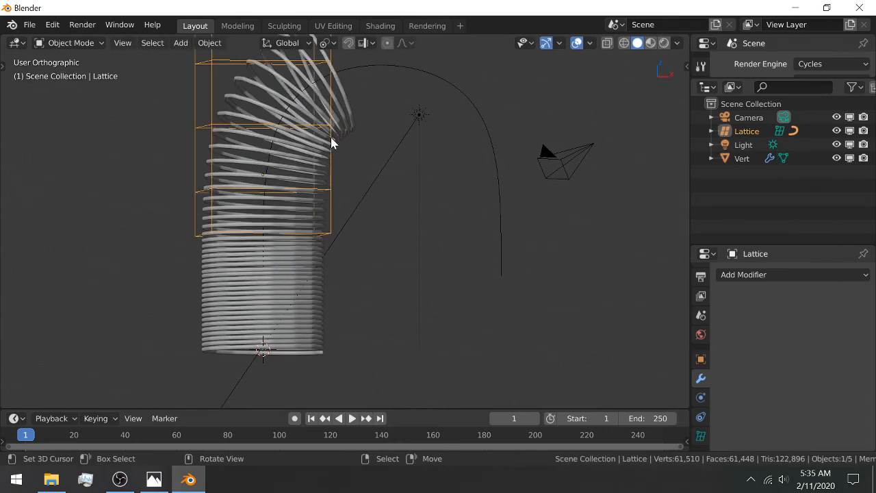
middle_drag(357, 286, 342, 298)
click(256, 336)
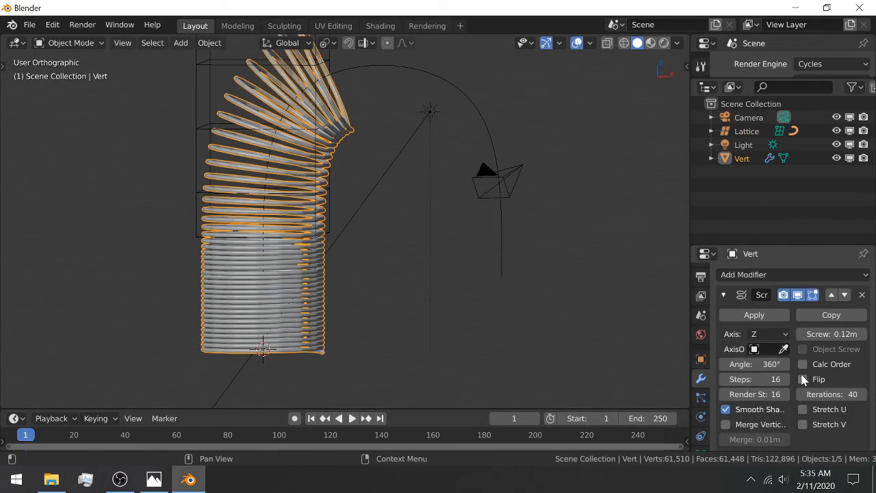
drag(824, 394, 860, 394)
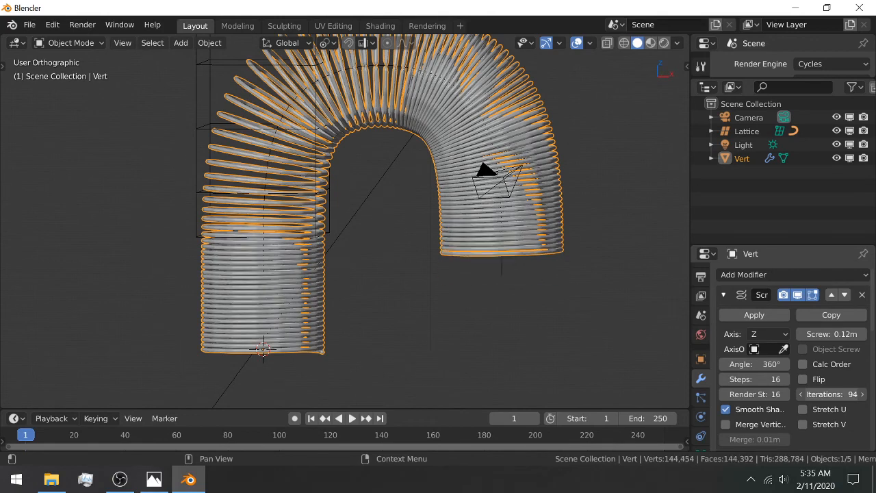
middle_drag(457, 234, 317, 184)
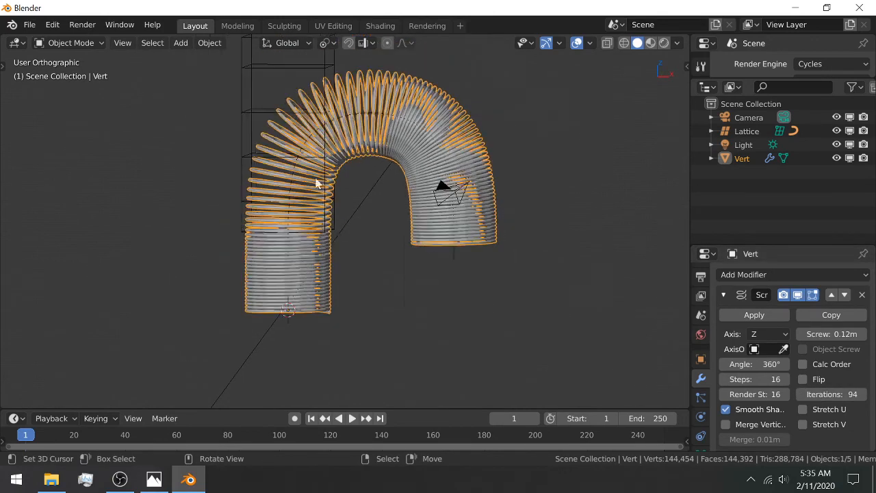
Step: Select the lattice and move it up about 4.9 m along global Z
click(254, 127)
key(g)
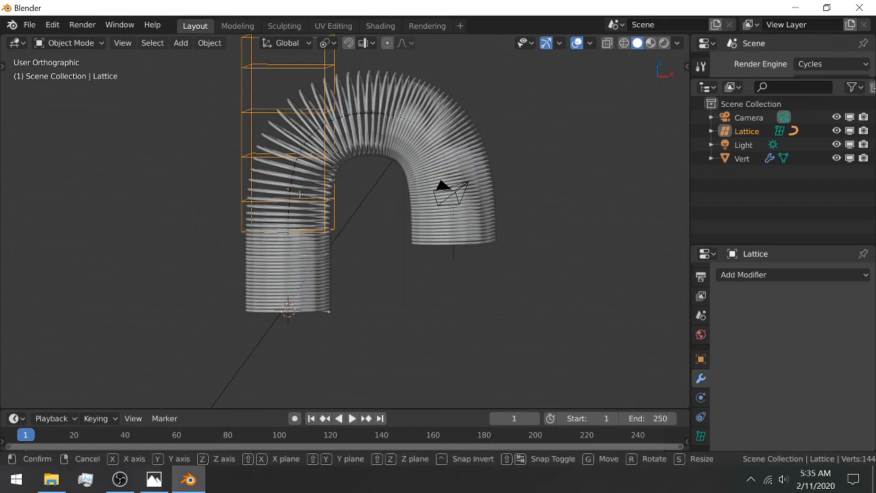
key(z)
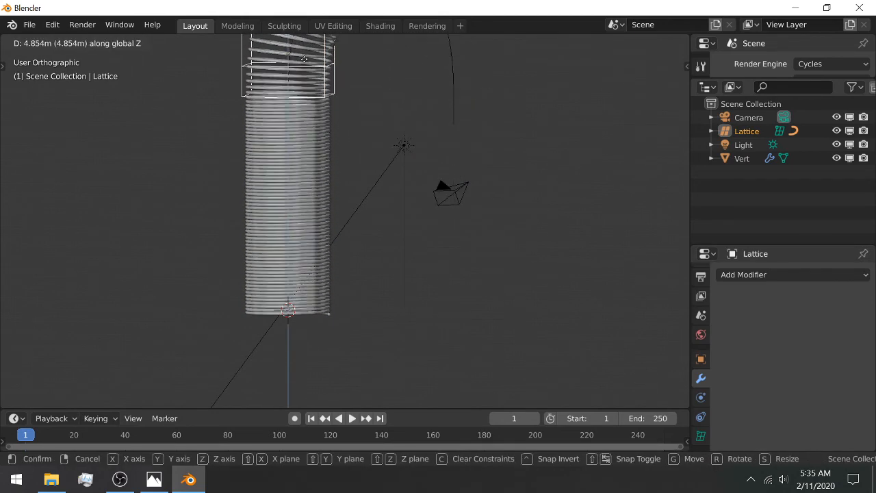
click(305, 65)
Step: Select the coil and set the Screw modifier's Iterations to 50
shift+middle_drag(293, 183, 282, 263)
click(247, 258)
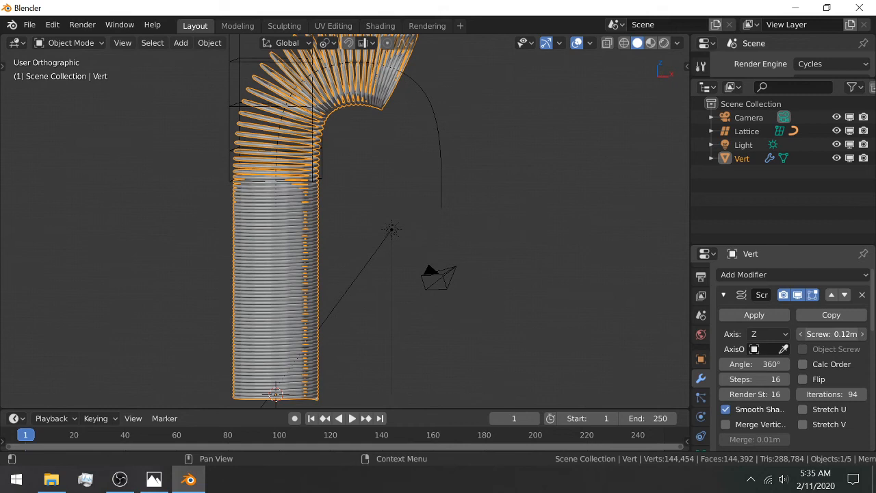
drag(832, 394, 773, 394)
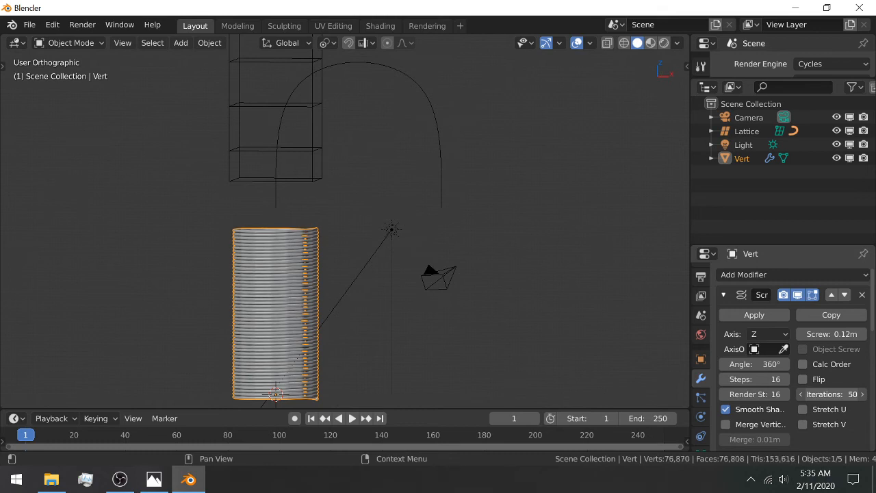
scroll(312, 208, down, 3)
shift+middle_drag(327, 226, 346, 209)
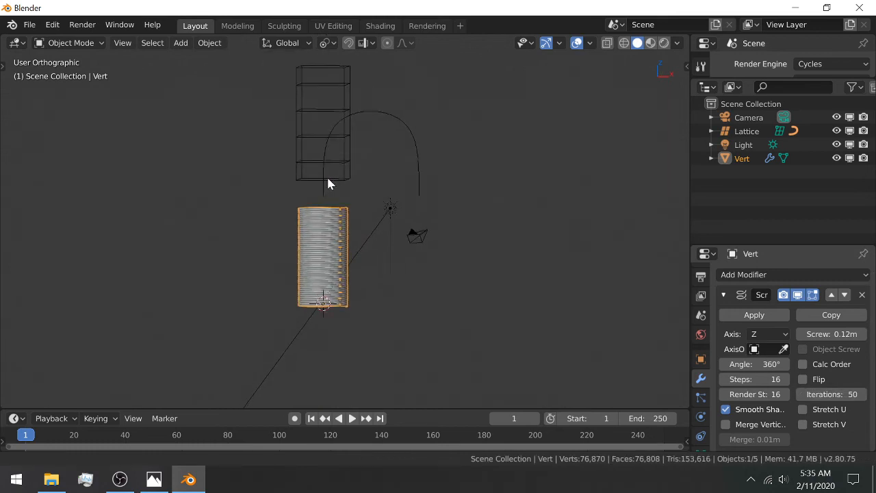
Step: Select the lattice and move it down along global Z until the coil bends partway over the arch
right_click(330, 162)
shift+middle_drag(430, 247, 435, 189)
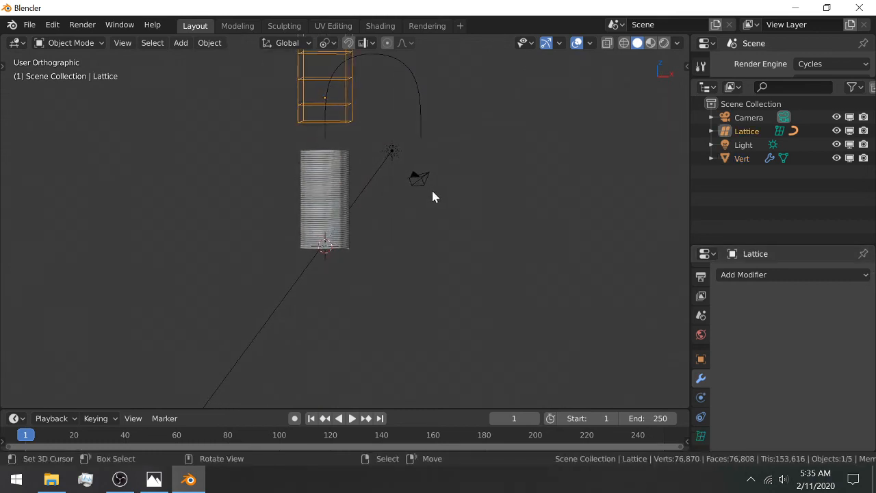
key(g)
key(z)
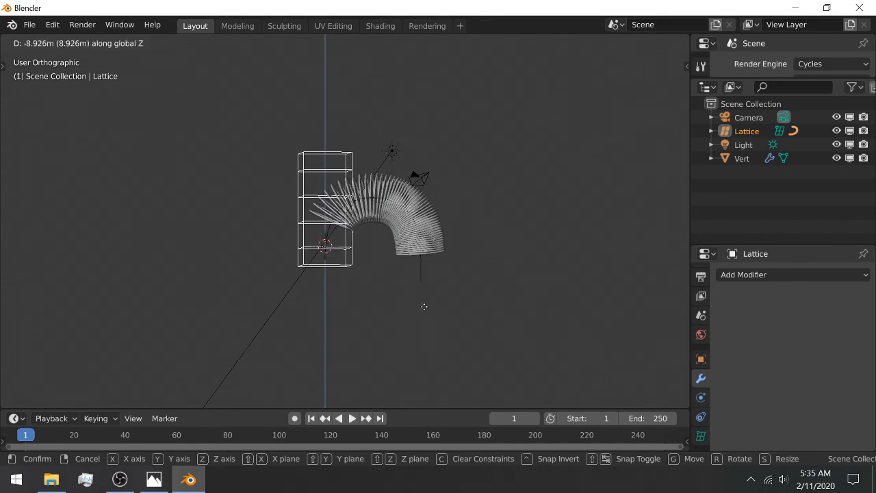
click(426, 291)
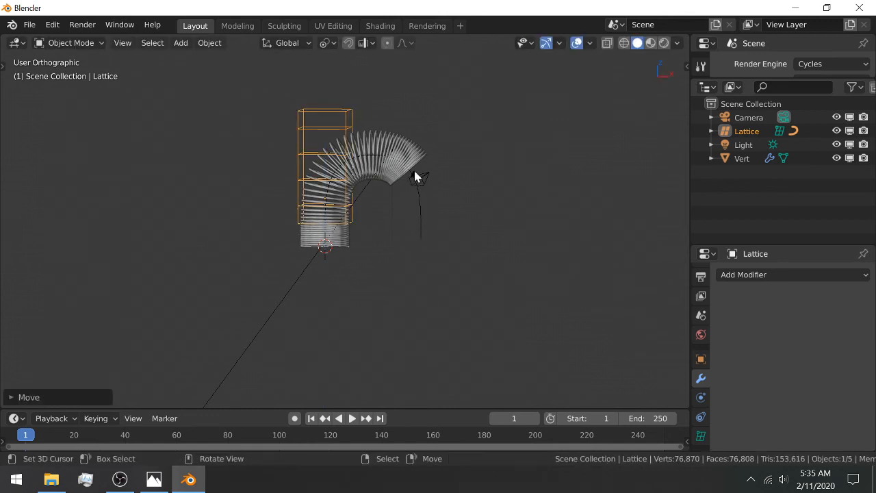
Step: Select the arched path curve and scale it uniformly to about 0.65 so both ends of the coil hang level
scroll(419, 190, up, 2)
click(455, 195)
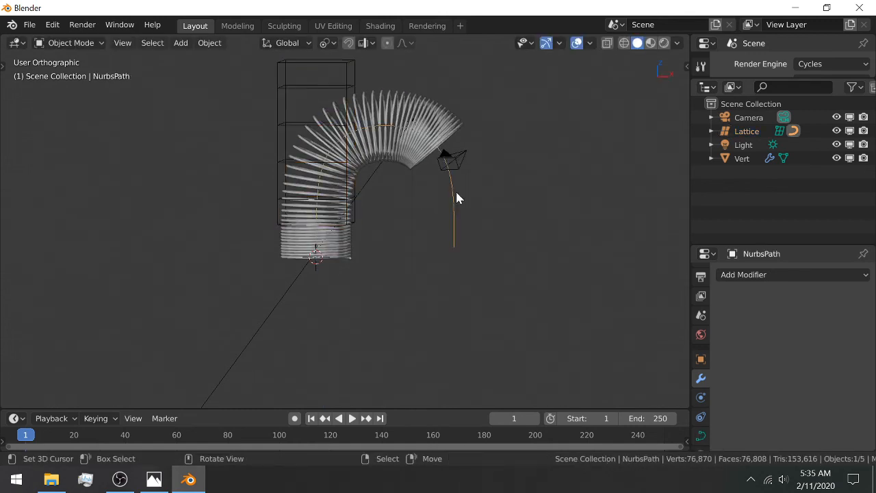
key(s)
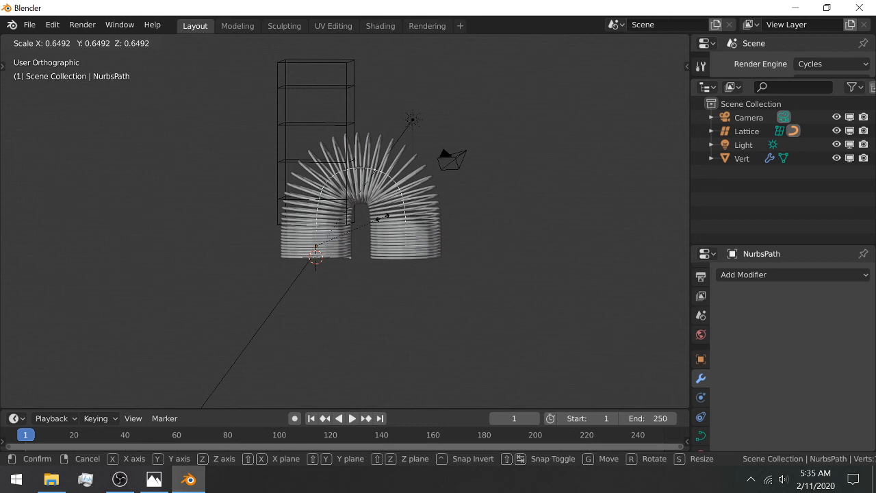
click(383, 223)
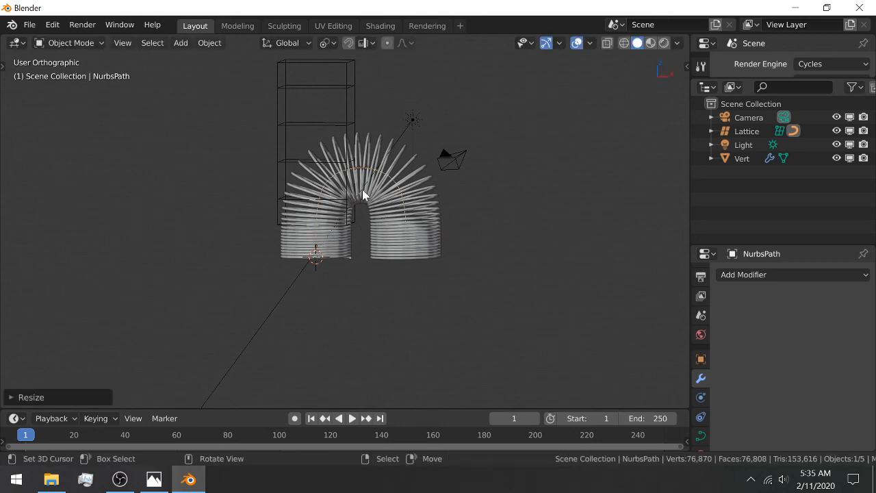
Step: Try scaling up the lattice uniformly to test how it widens the coil's arch
click(323, 86)
key(s)
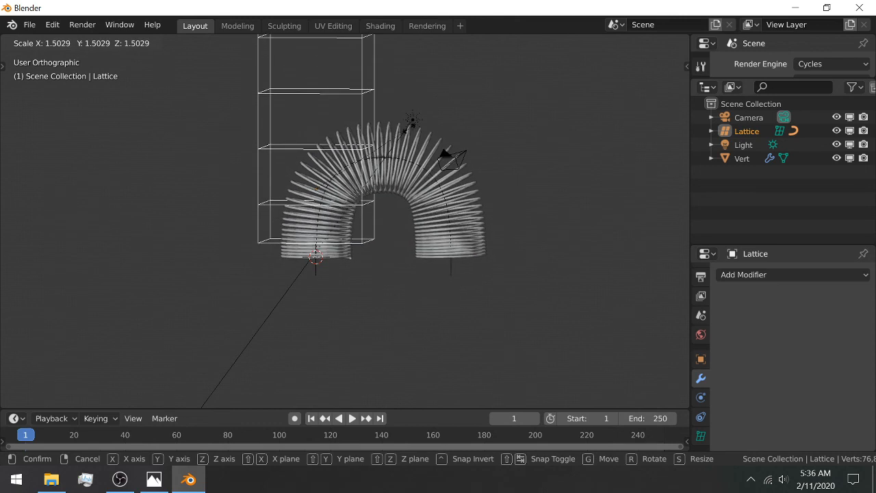
click(407, 133)
Step: Try moving the lattice along global Z to test how the coil's bend follows it
scroll(321, 206, up, 2)
key(g)
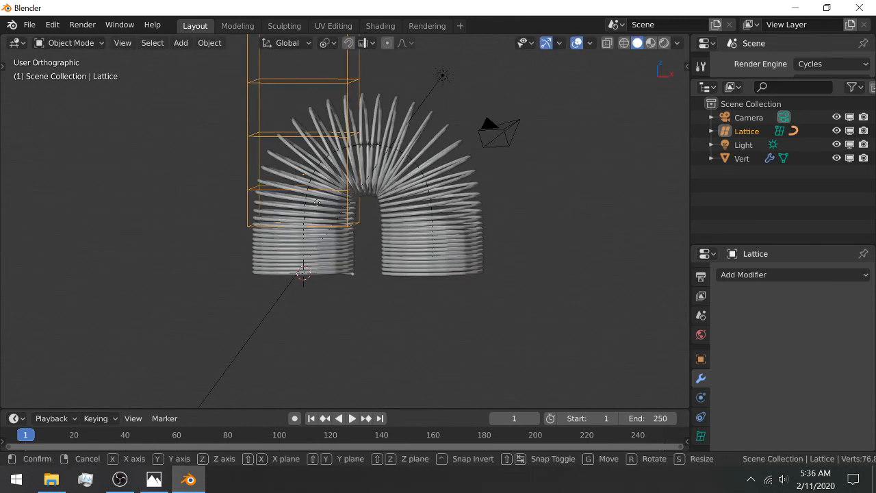
key(z)
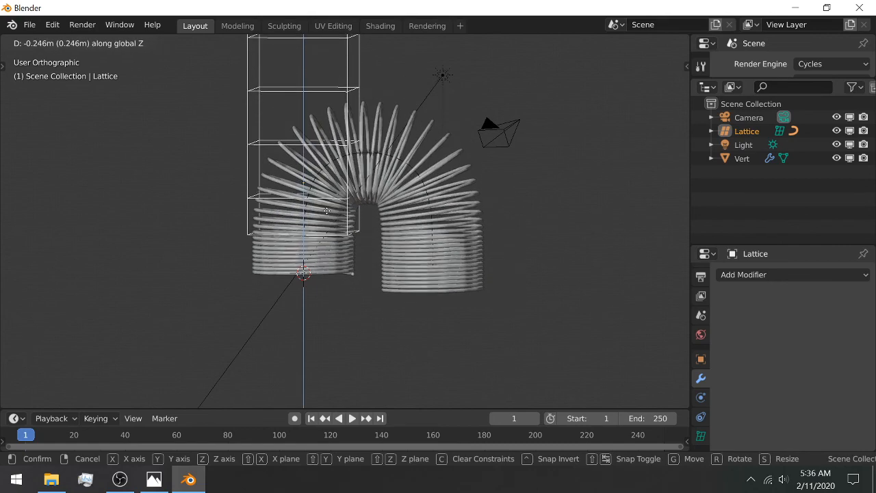
click(335, 254)
Step: Select the coil and try moving it along global Z to test how it slides over the arch
click(334, 255)
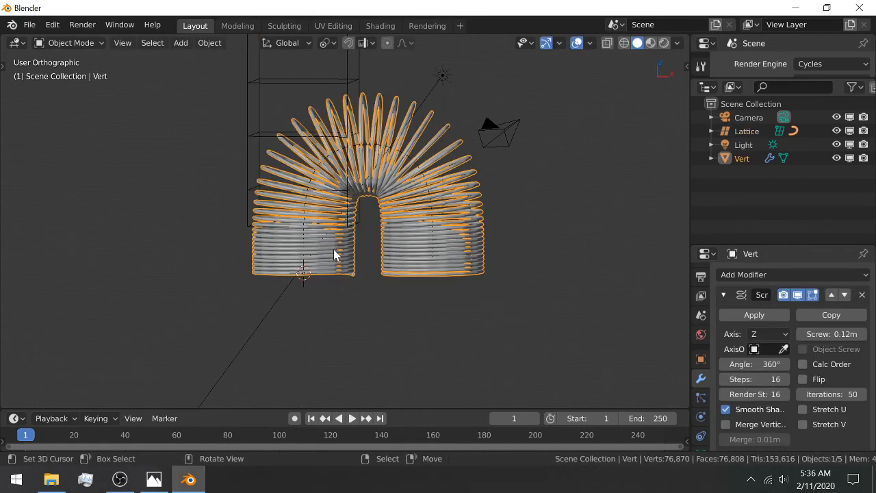
key(g)
key(z)
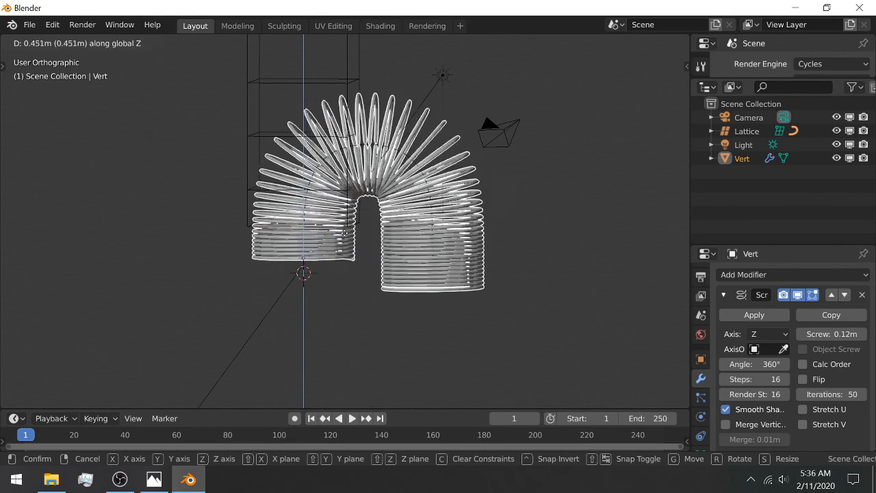
click(344, 251)
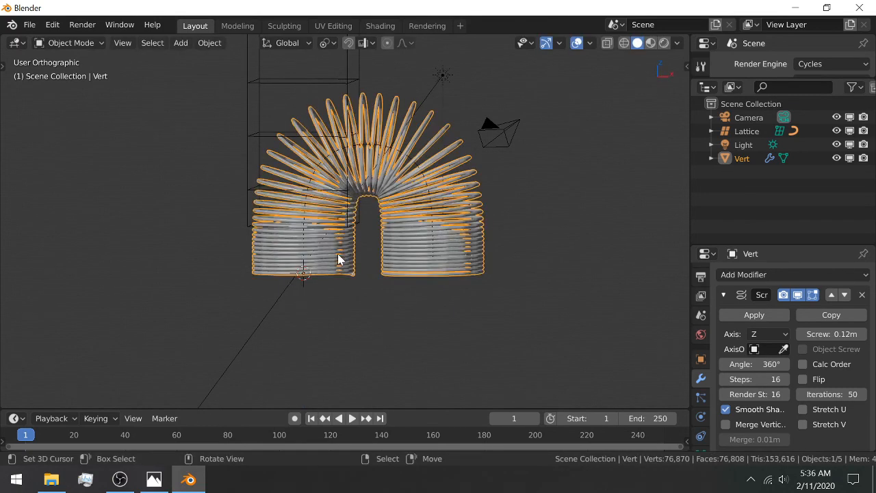
mouse_move(319, 256)
middle_down()
mouse_move(386, 259)
mouse_move(319, 249)
middle_up()
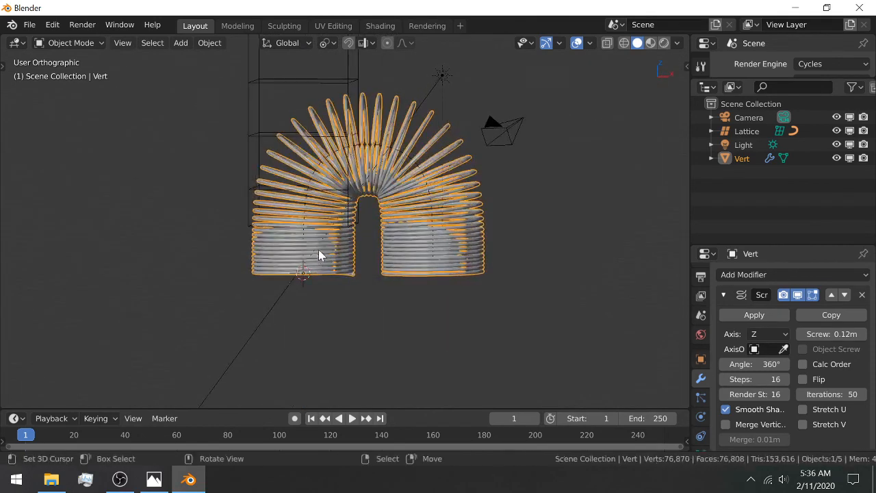